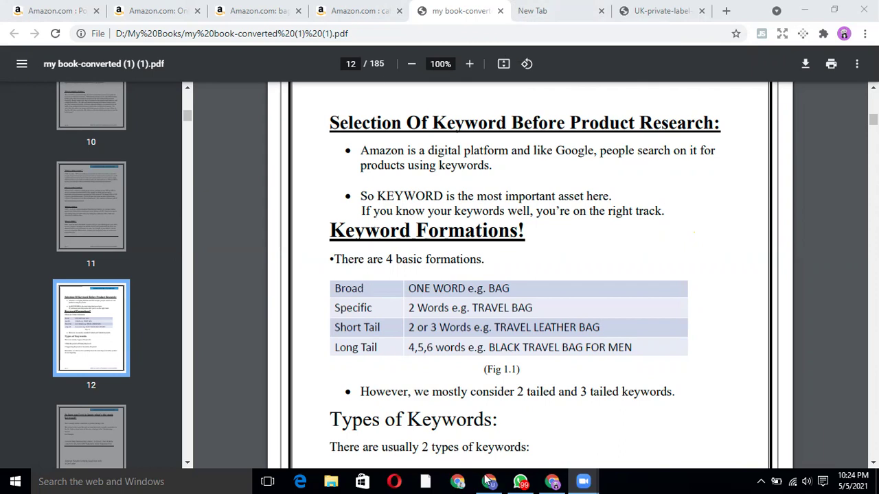
Switch to the Helium 10 browser window and reopen the Black Box product research tool from the product overview.
key("alt+Tab")
left_click(114, 218)
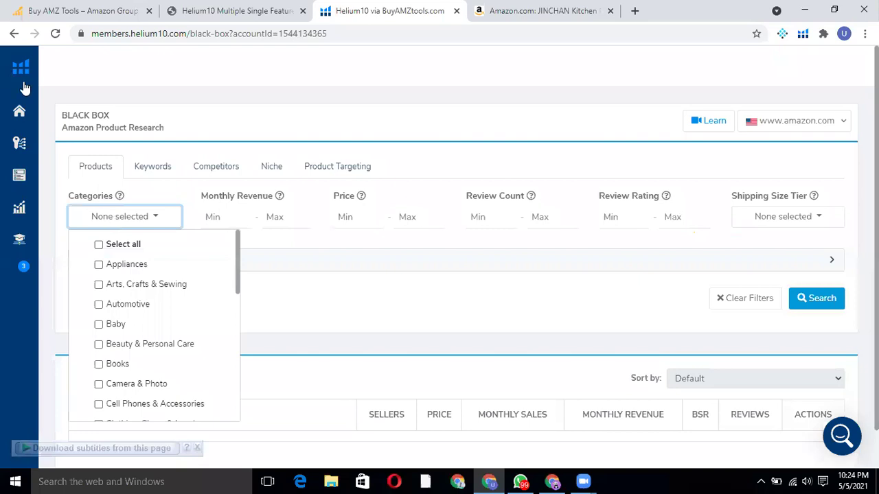
left_click(108, 178)
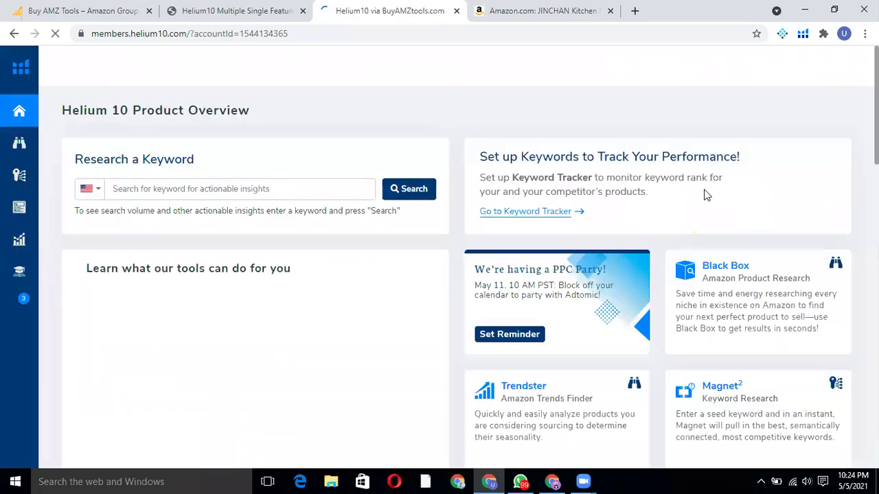
left_click(716, 281)
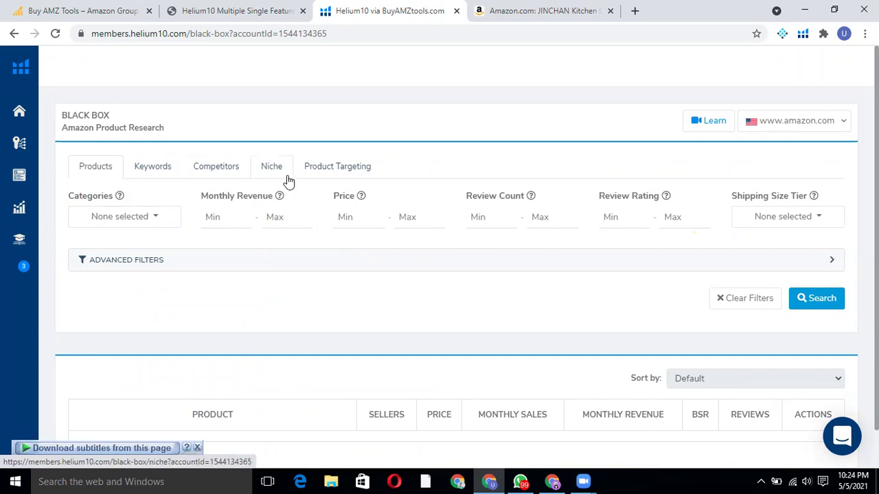
Restrict the Black Box product search to the Home & Kitchen category.
left_click(142, 217)
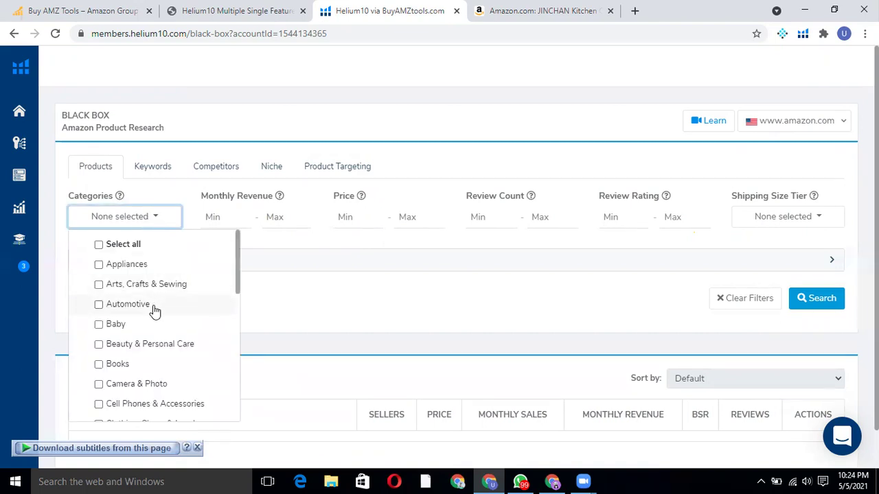
scroll(169, 375, "down", 2)
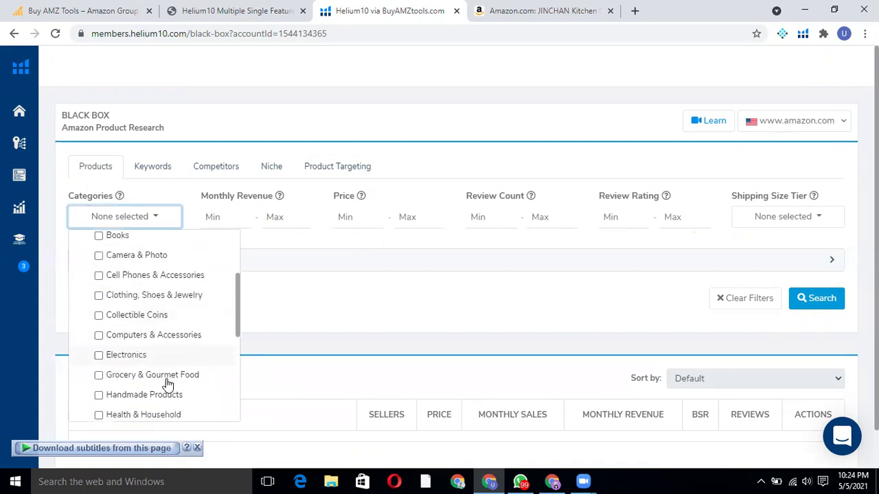
scroll(162, 374, "down", 1)
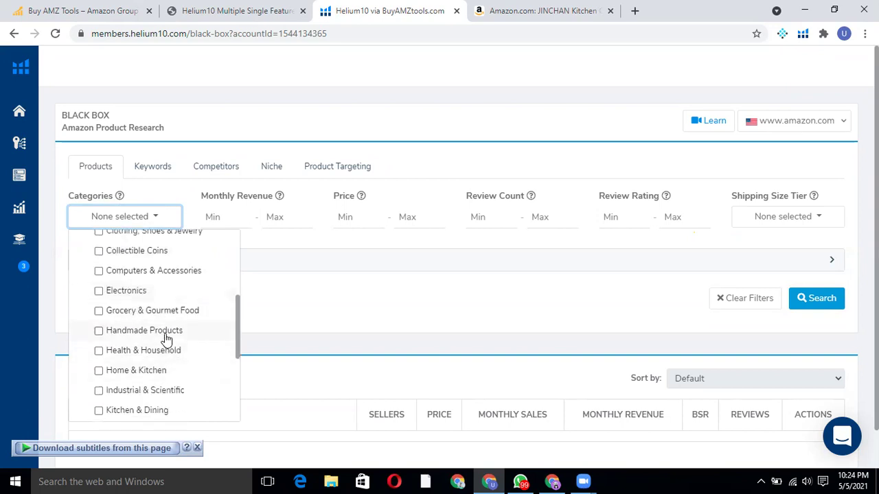
left_click(154, 373)
Set the monthly revenue filter to a minimum of 4000 and a maximum of 7000.
left_click(220, 217)
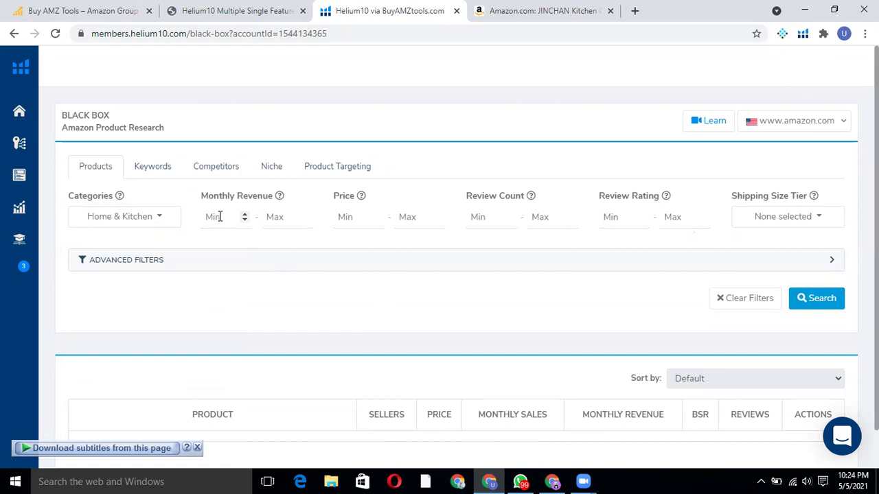
type("4000")
left_click(280, 217)
type("7000")
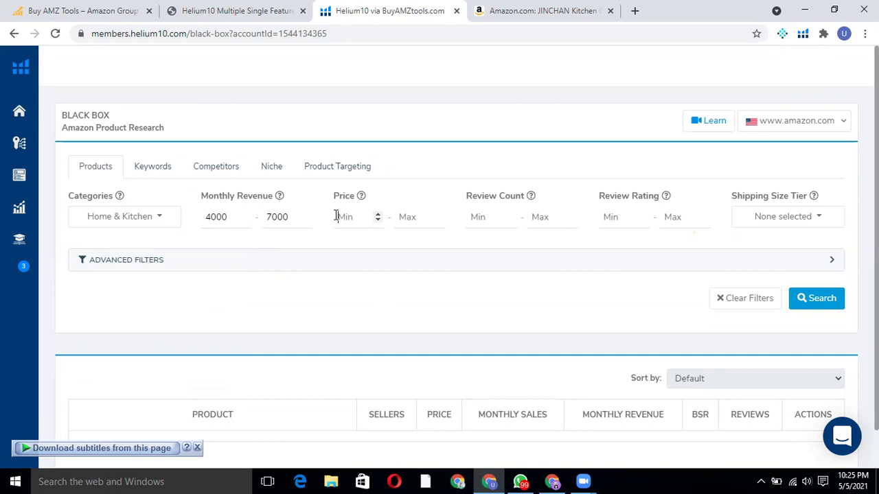
Set the price filter to a minimum of 15 and a maximum of 40.
left_click(336, 217)
type("15")
left_click(418, 218)
type("40")
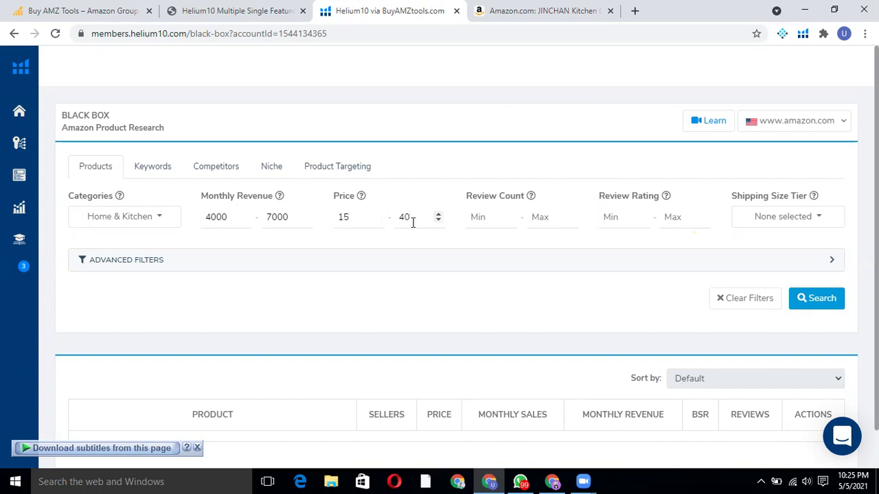
Set the review count filter to a minimum of 300 and a maximum of 550.
left_click(478, 217)
left_click(479, 216)
type("300")
left_click(532, 218)
type("950")
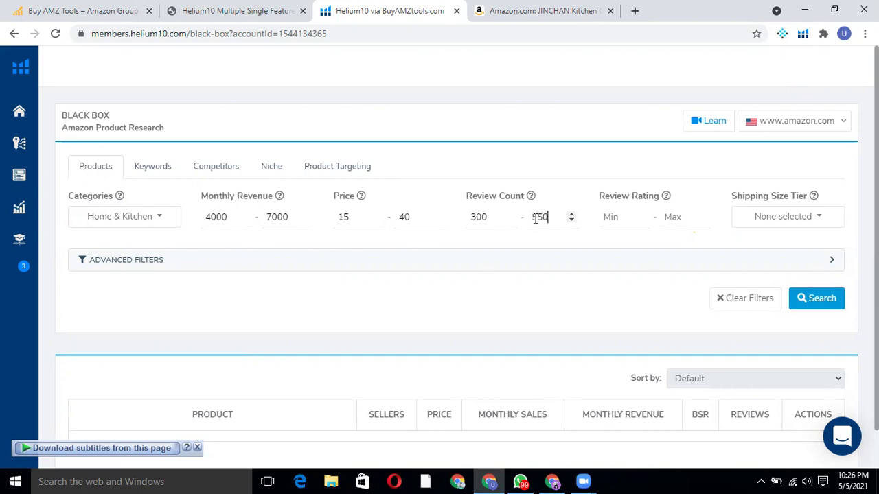
Set the review rating filter from 3.5 to 4.7 and run the product search.
left_click(627, 217)
type("3")
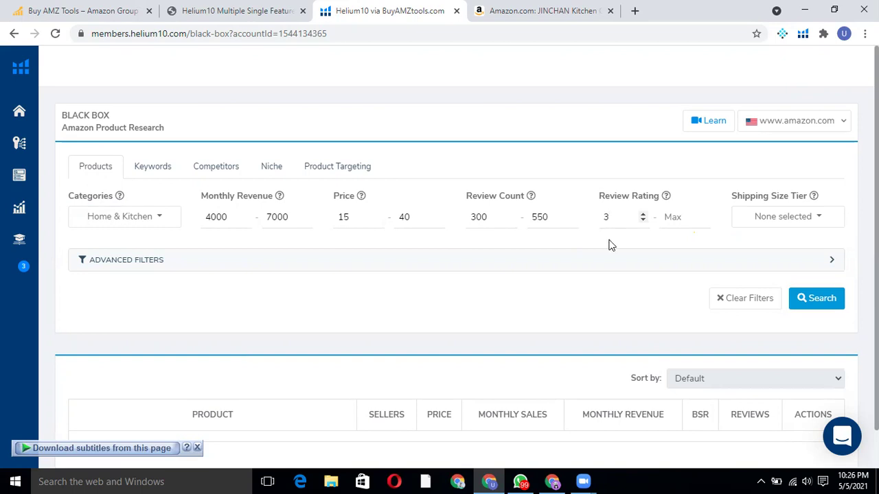
type(".5")
left_click(675, 216)
type("4.7")
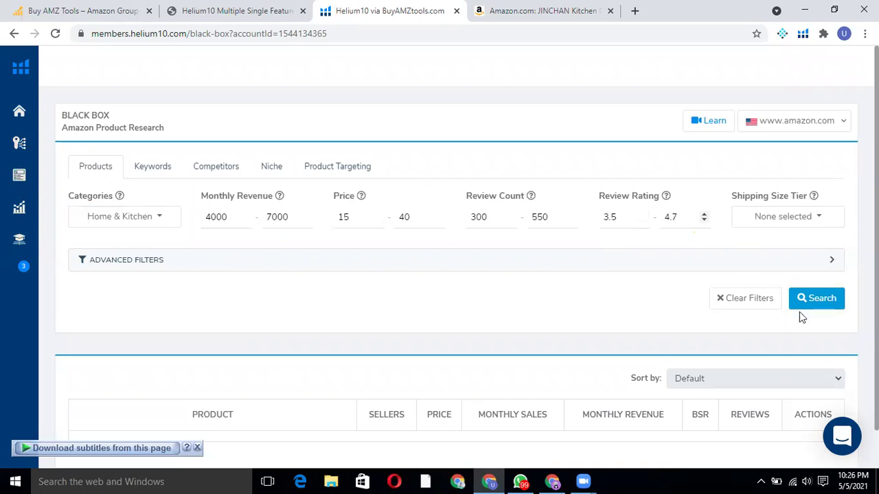
left_click(823, 305)
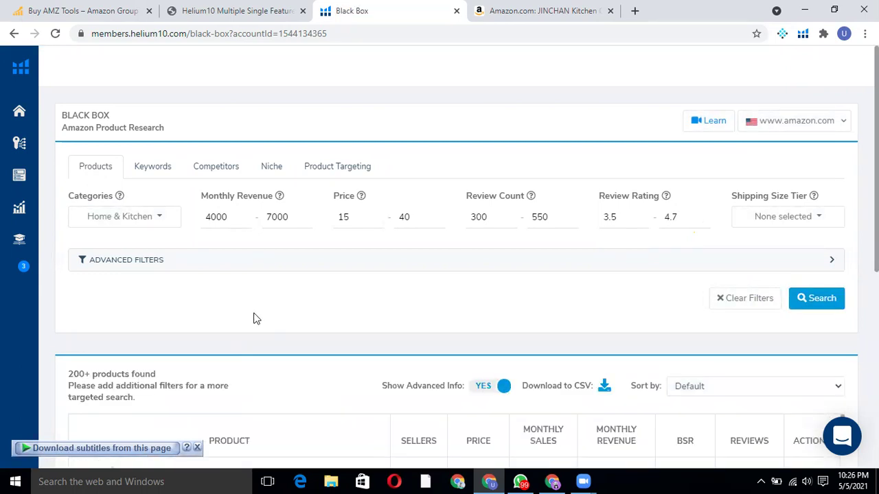
Open the Amazon listing of the first result, Thymes Fragrance Mist - 3 Oz - Goldleaf.
scroll(294, 291, "down", 2)
scroll(301, 281, "down", 1)
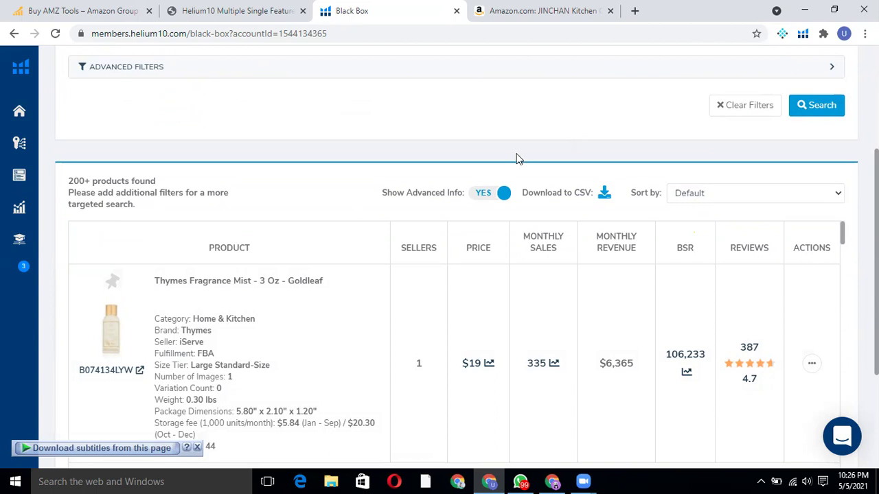
scroll(411, 185, "down", 1)
scroll(409, 187, "down", 2)
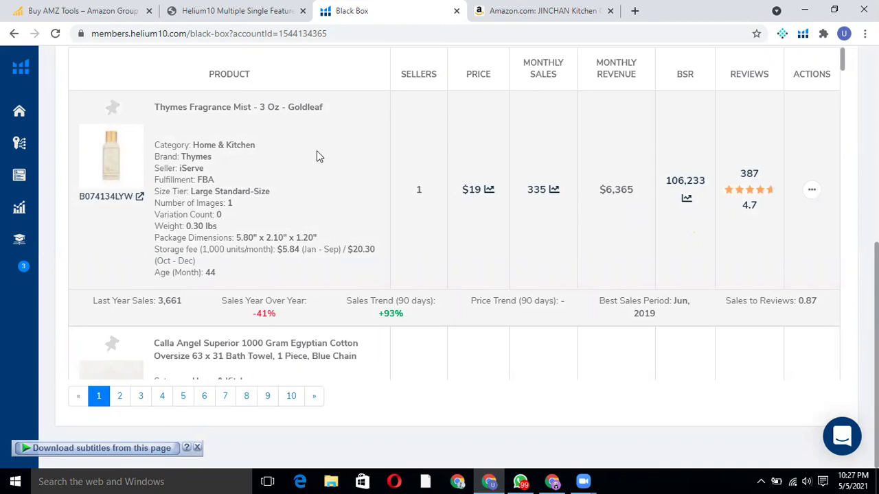
scroll(316, 156, "up", 4)
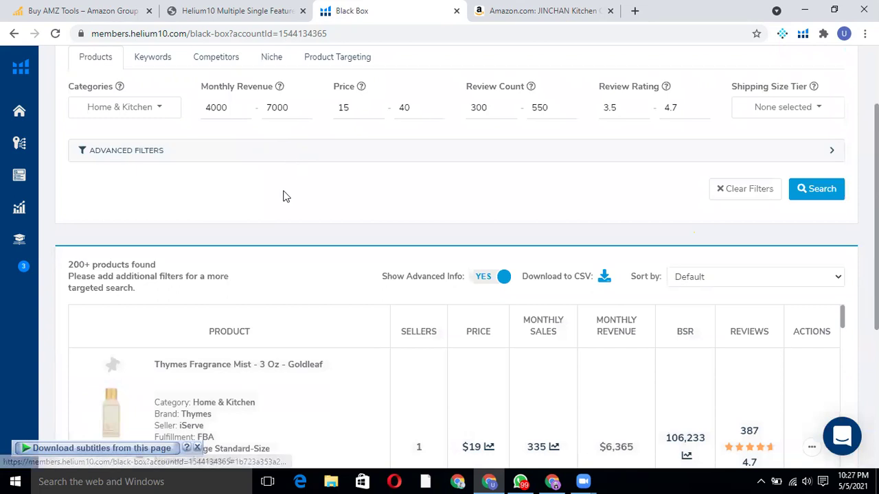
scroll(288, 197, "down", 1)
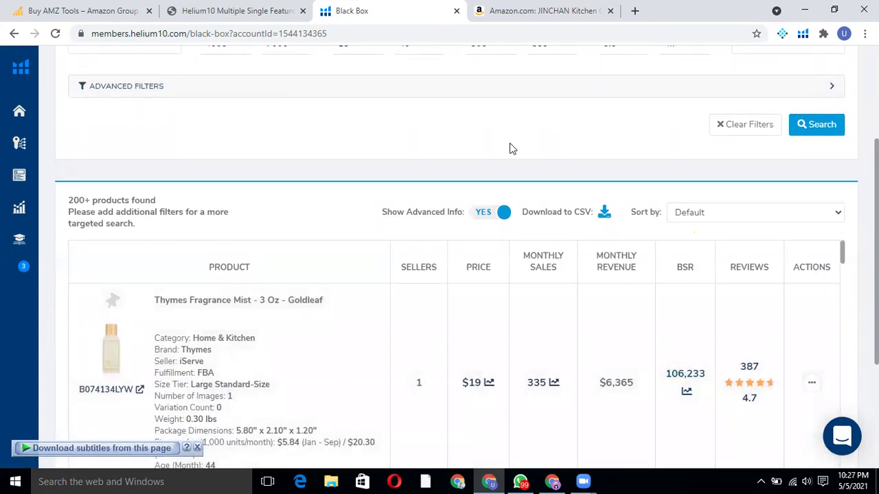
scroll(510, 148, "down", 2)
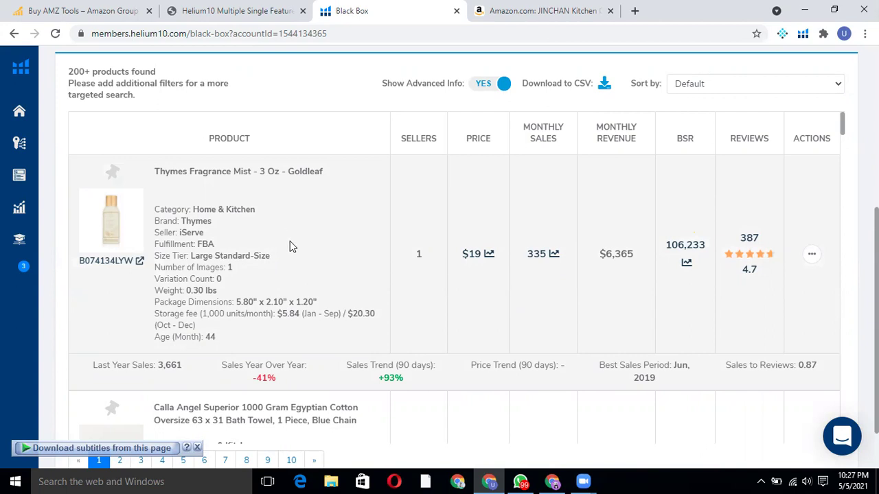
left_click(125, 265)
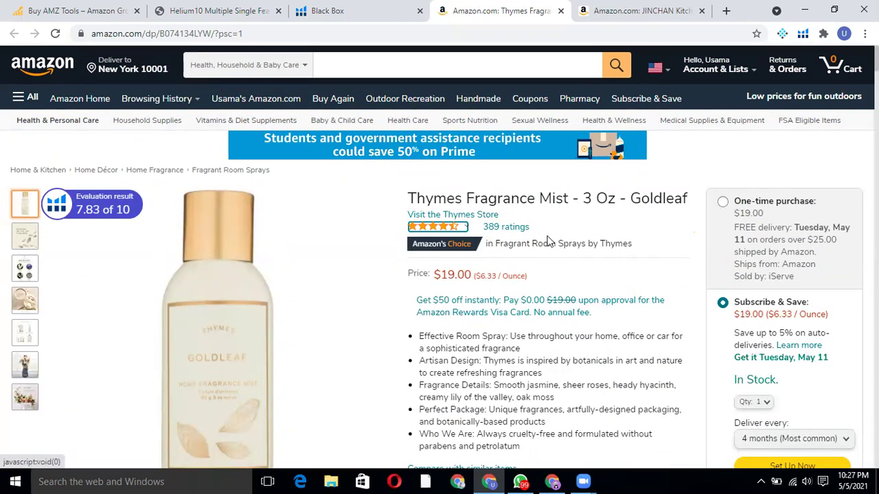
Copy "Fragrance Mist" from the product title and search Amazon for it.
left_click_drag(468, 199, 568, 203)
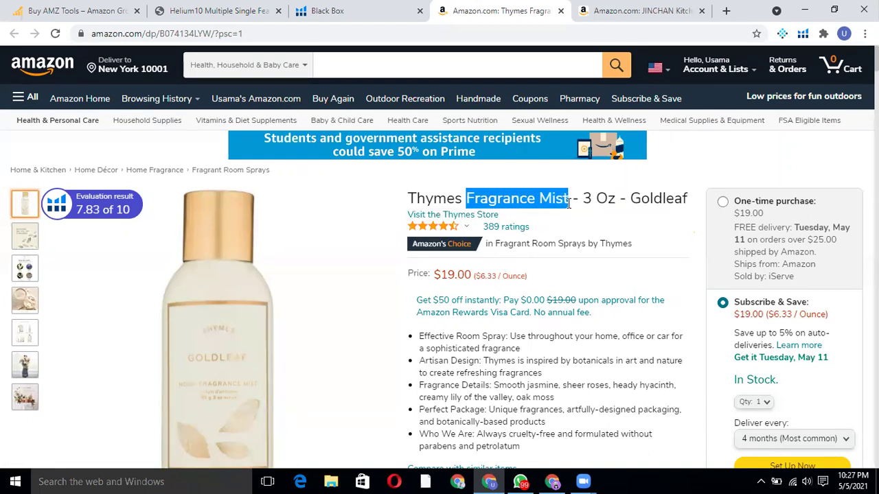
right_click(553, 198)
left_click(577, 208)
left_click(424, 67)
right_click(443, 68)
left_click(455, 143)
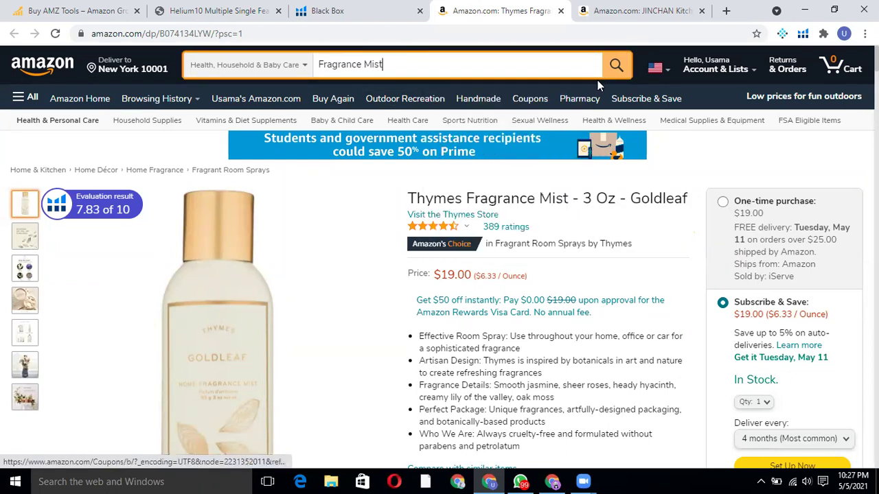
left_click(617, 65)
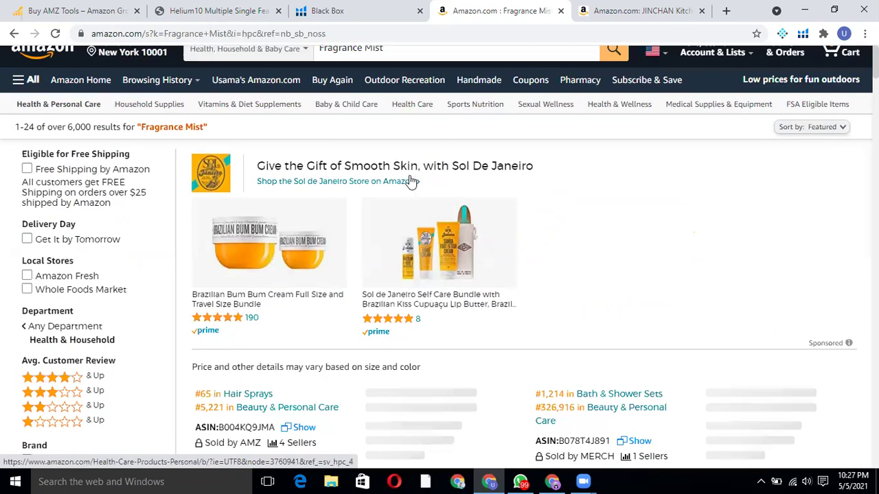
Examine the Fragrance Mist search results, comparing product types, prices, ratings and seller details.
scroll(412, 193, "down", 5)
scroll(437, 253, "down", 6)
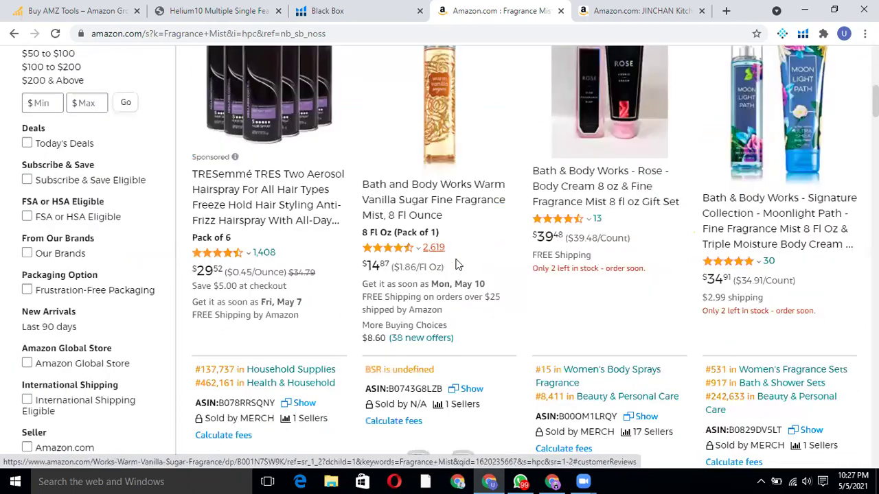
scroll(334, 312, "down", 1)
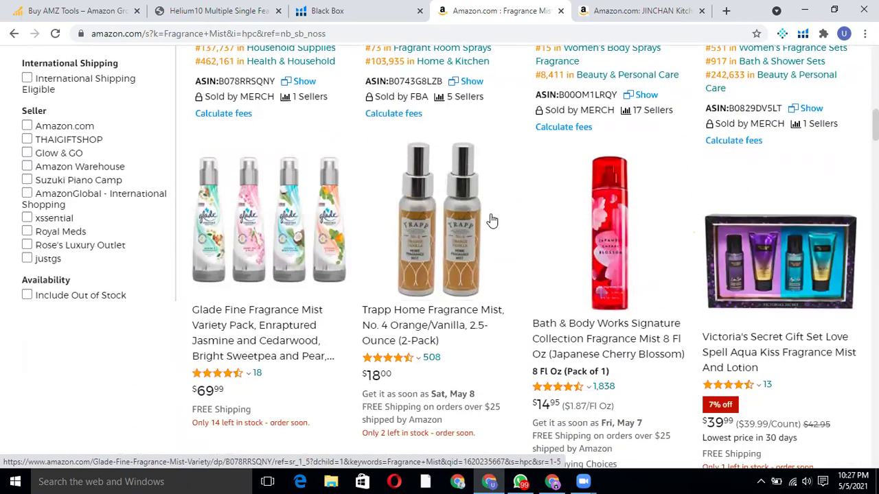
scroll(469, 186, "up", 1)
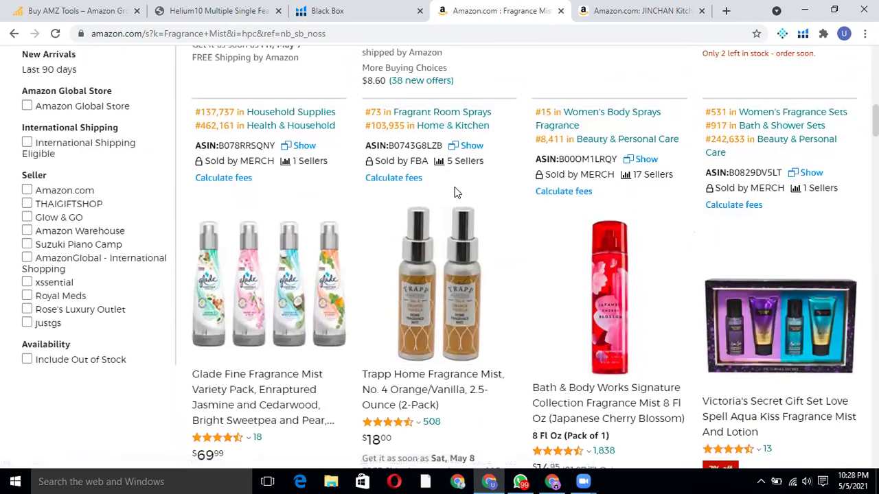
scroll(453, 195, "up", 3)
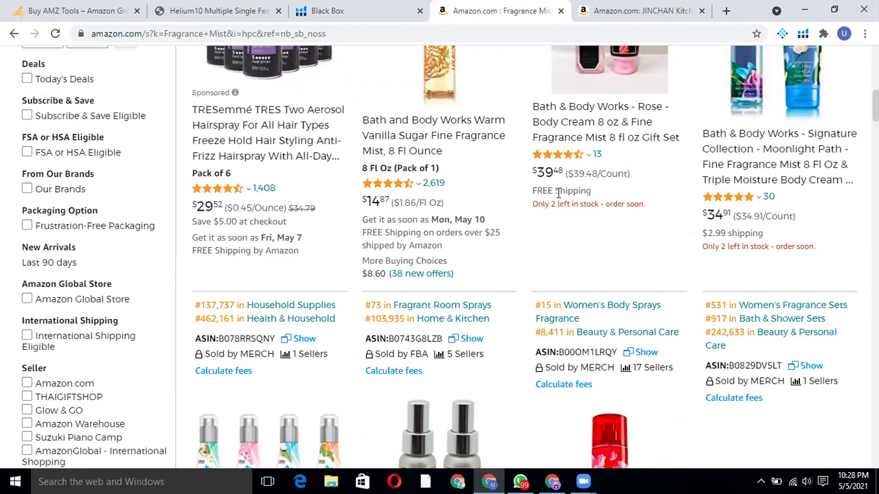
scroll(624, 238, "down", 3)
scroll(418, 273, "down", 3)
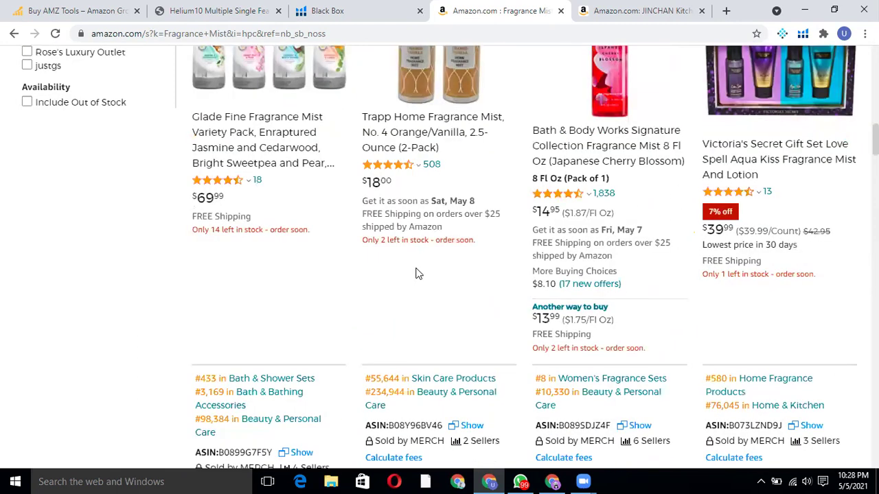
scroll(437, 287, "down", 3)
scroll(151, 260, "down", 3)
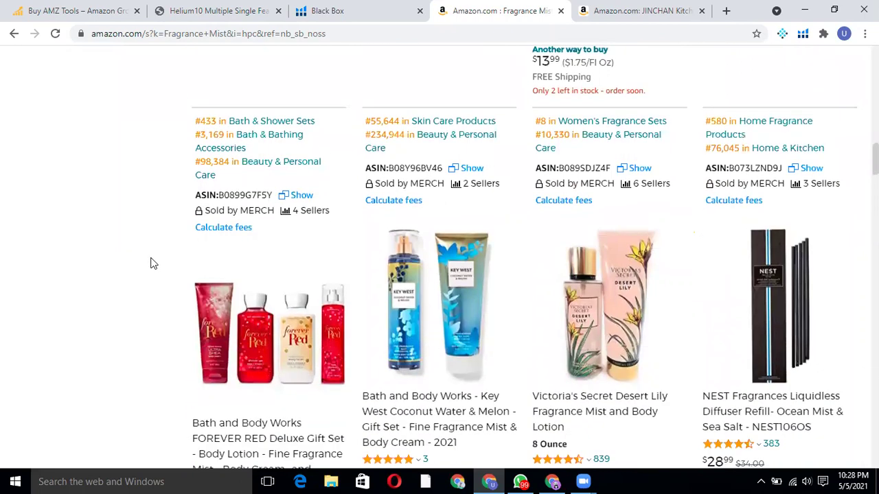
scroll(151, 263, "down", 3)
scroll(357, 55, "down", 2)
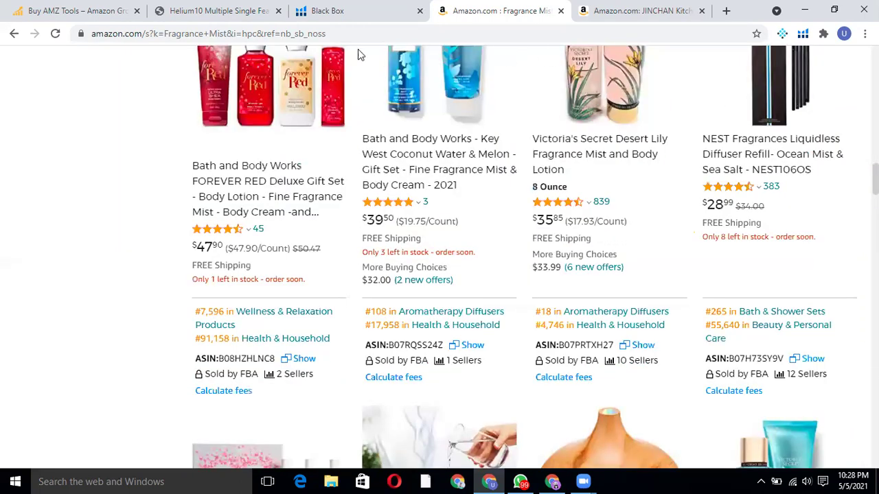
Copy the Fragrance Mist results page address and load it in a new tab of the other browser window.
right_click(388, 33)
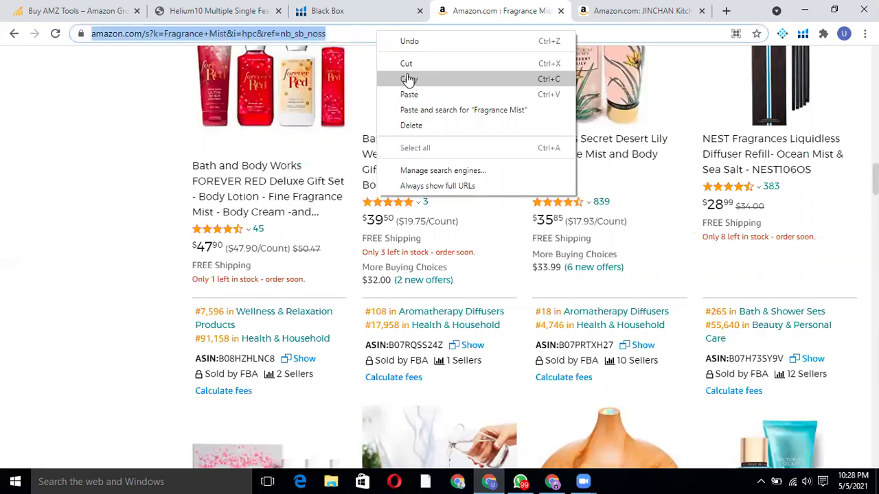
left_click(406, 79)
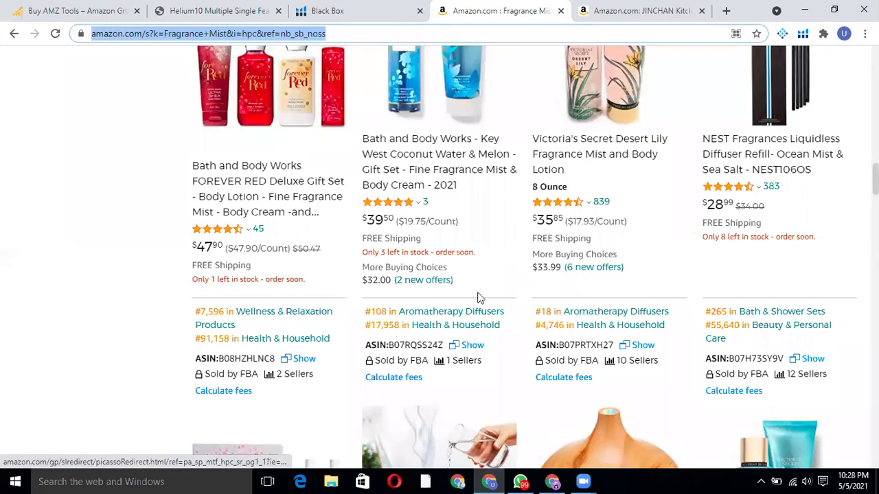
key("alt+Tab")
right_click(669, 33)
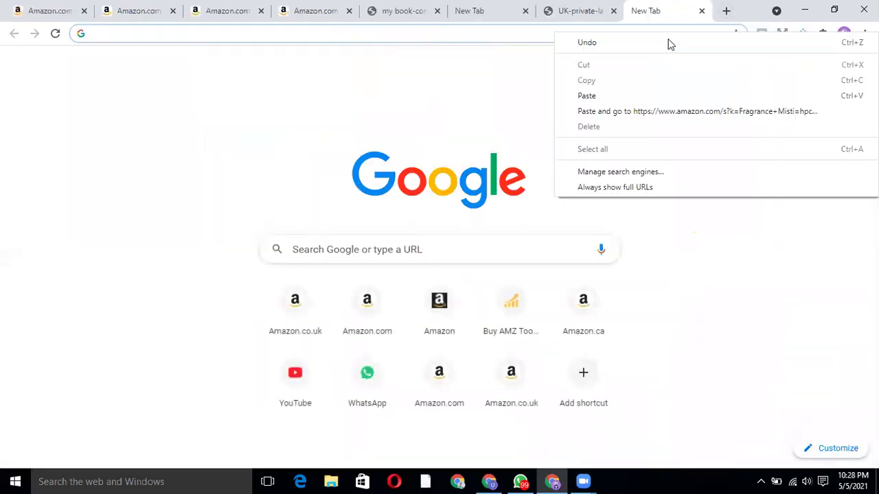
left_click(647, 90)
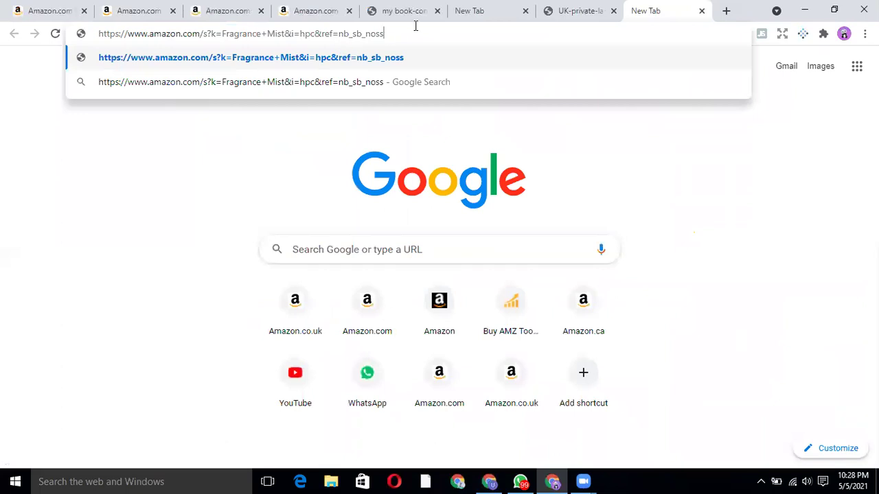
key("Return")
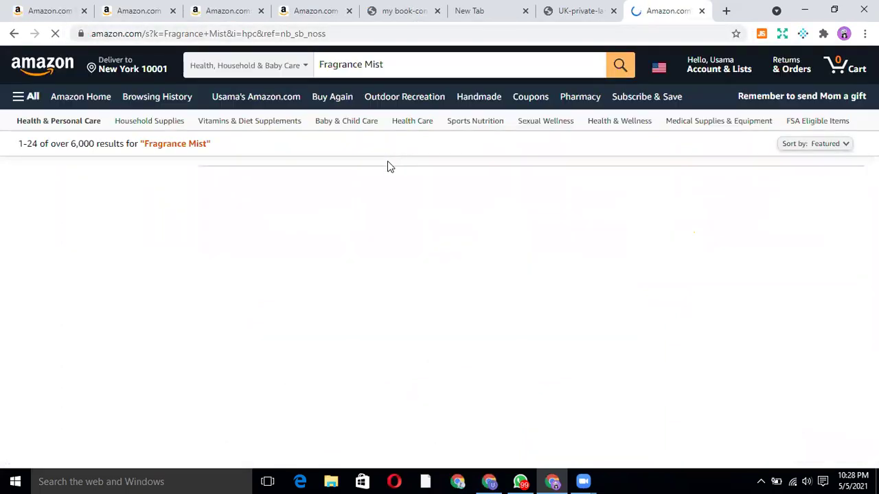
Launch the Jungle Scout extension, sign in to the buyamztools portal with the saved credentials and return to the Fragrance Mist results.
left_click(762, 34)
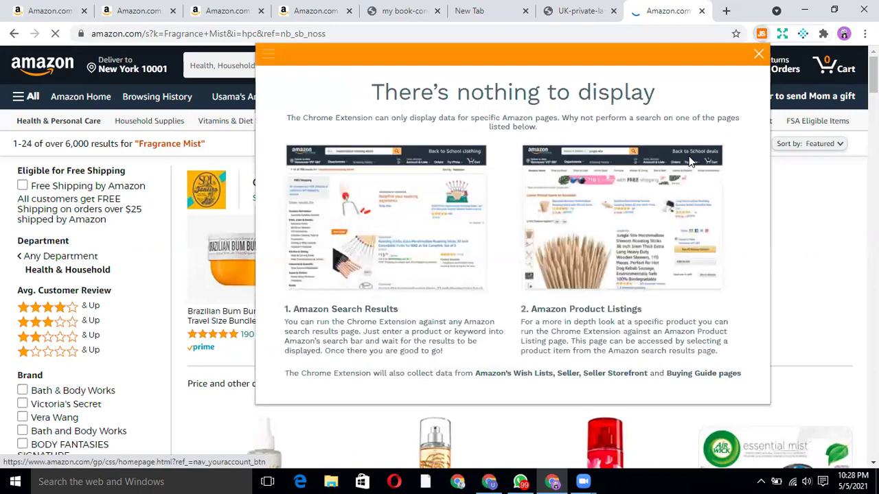
left_click(690, 161)
left_click(427, 340)
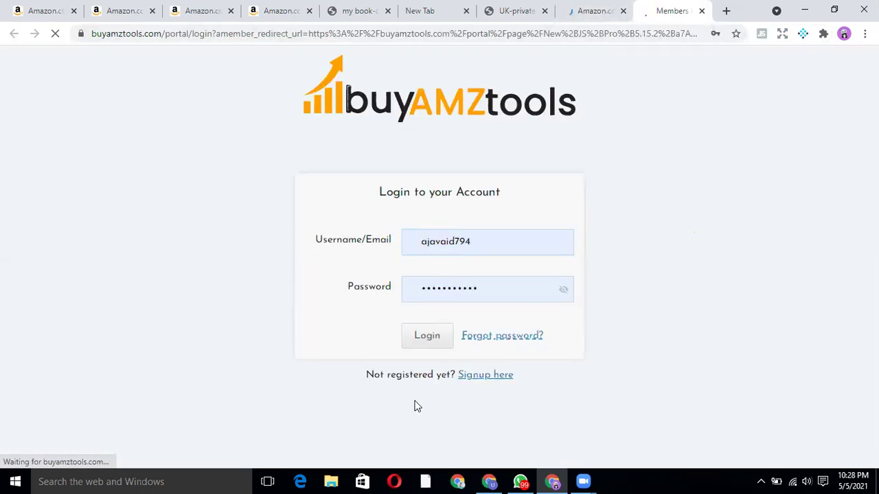
left_click(582, 11)
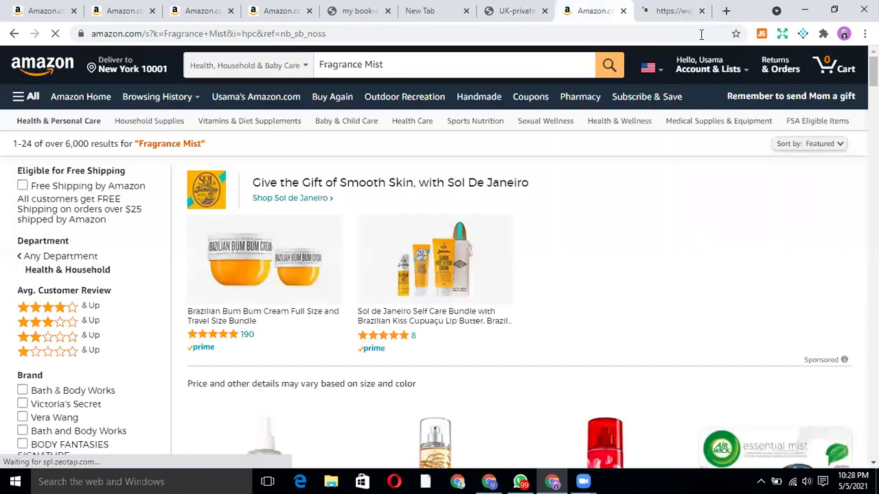
Run the Jungle Scout extension on the Fragrance Mist results page, checking the newly opened Amazon tab while it loads.
left_click(760, 35)
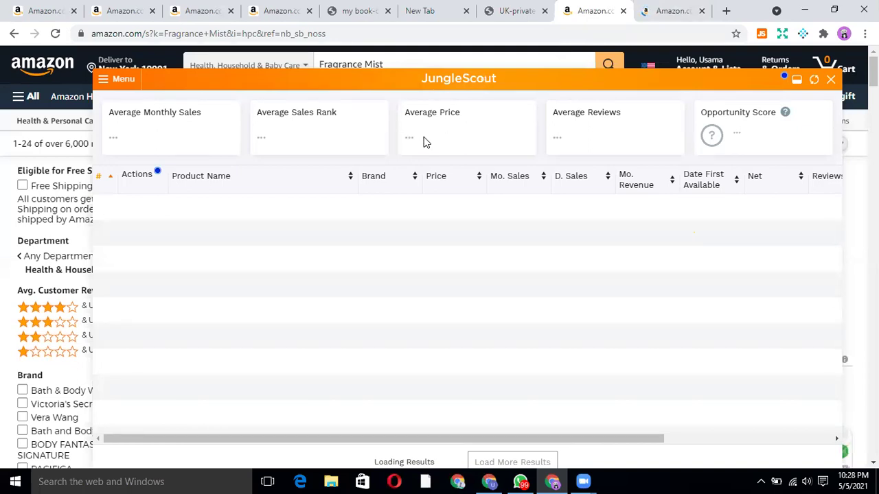
left_click(649, 10)
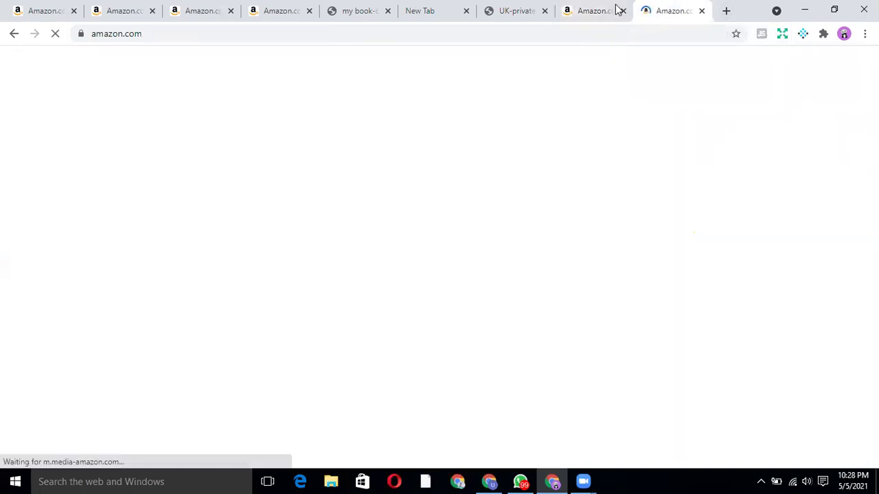
left_click(590, 10)
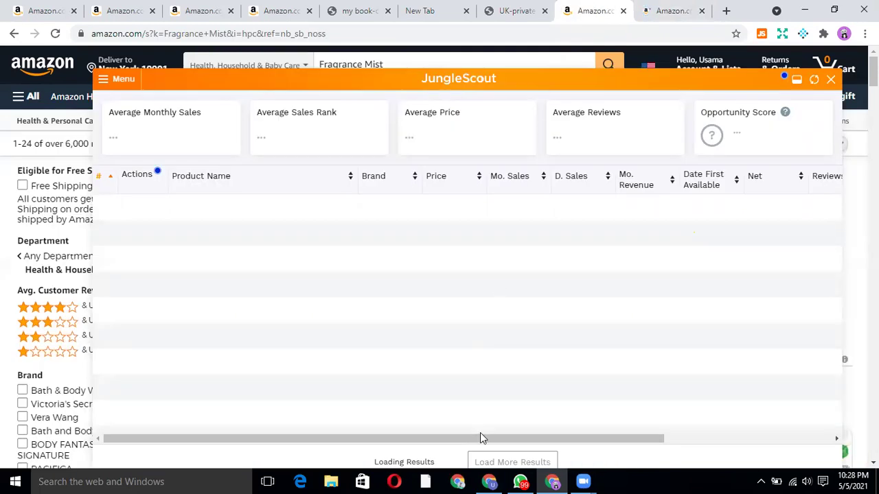
Switch to the other browser window and run Helium 10 Xray product research on the Fragrance Mist results.
left_click(486, 482)
left_click(803, 33)
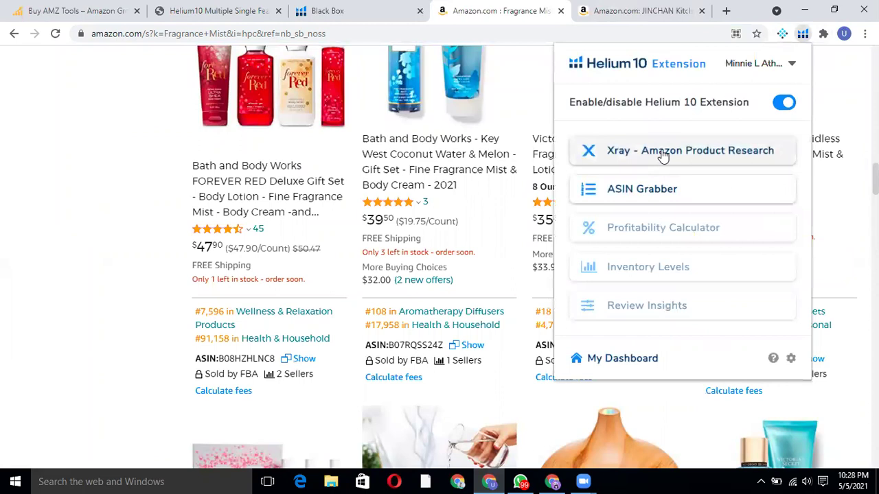
left_click(661, 155)
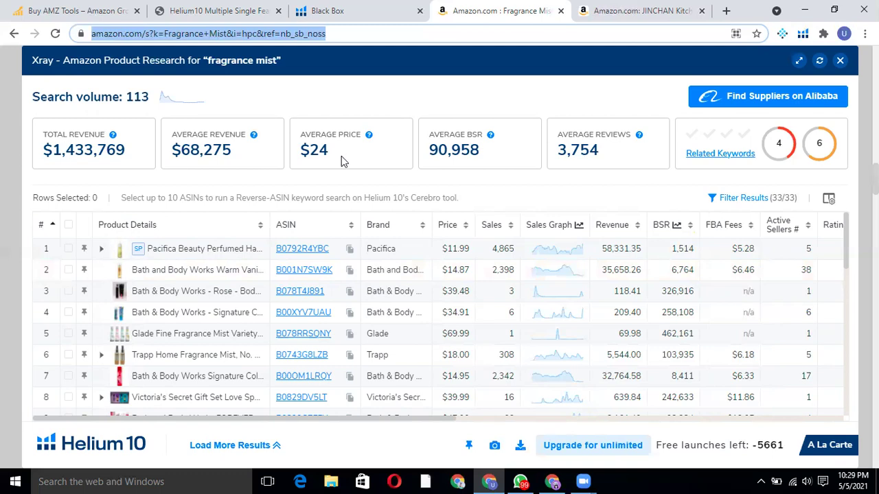
Examine the Xray report for fragrance mist, comparing average price, revenue, reviews and each product's sales and sales graph.
left_click(381, 11)
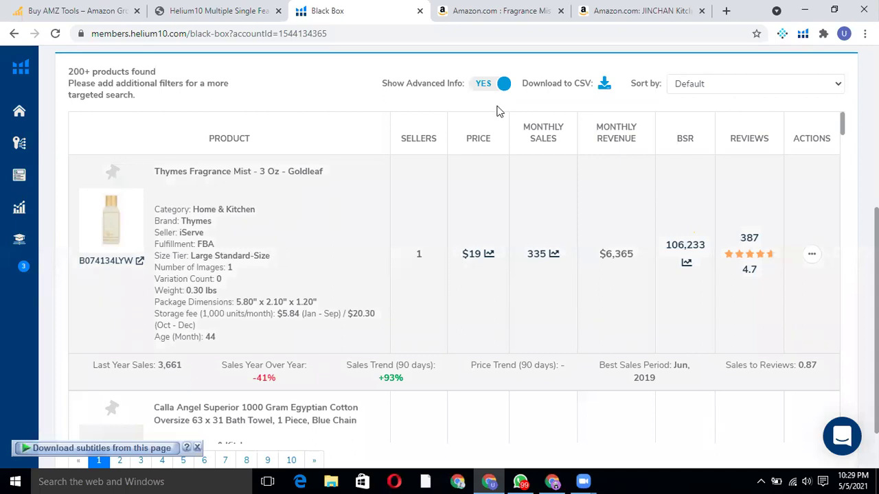
left_click(645, 8)
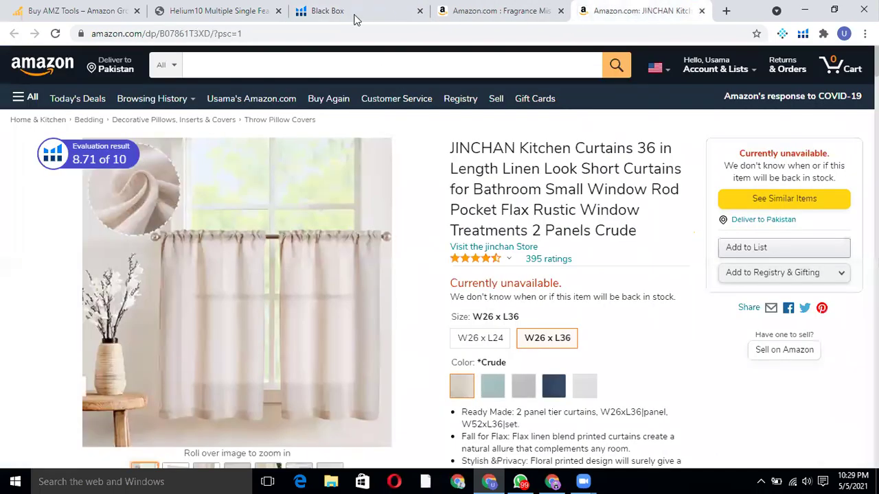
left_click(460, 7)
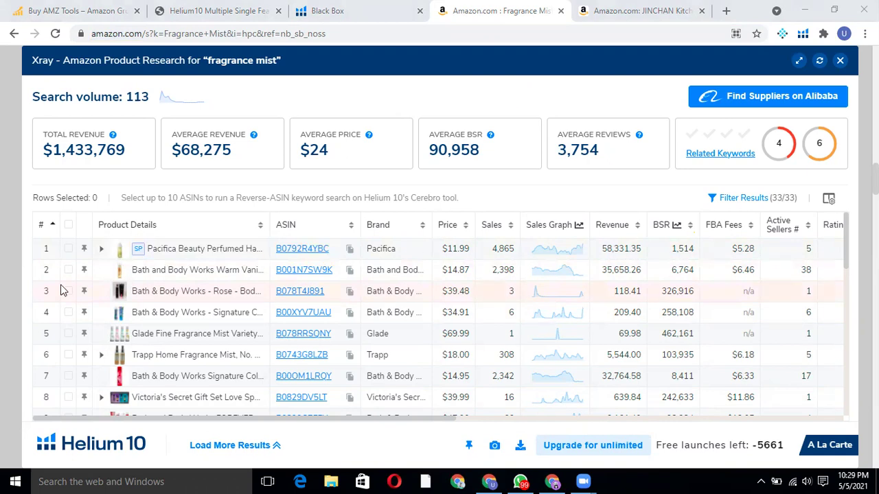
scroll(190, 305, "down", 2)
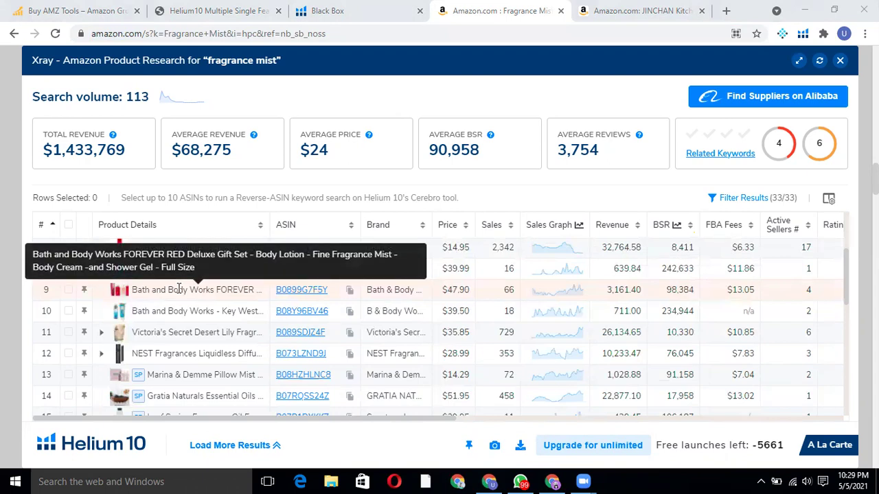
scroll(179, 289, "up", 2)
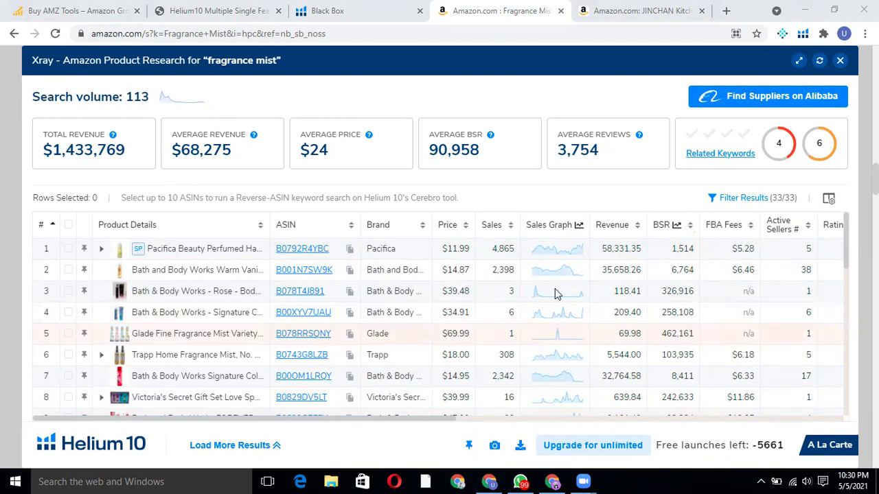
scroll(558, 295, "down", 1)
scroll(556, 330, "down", 1)
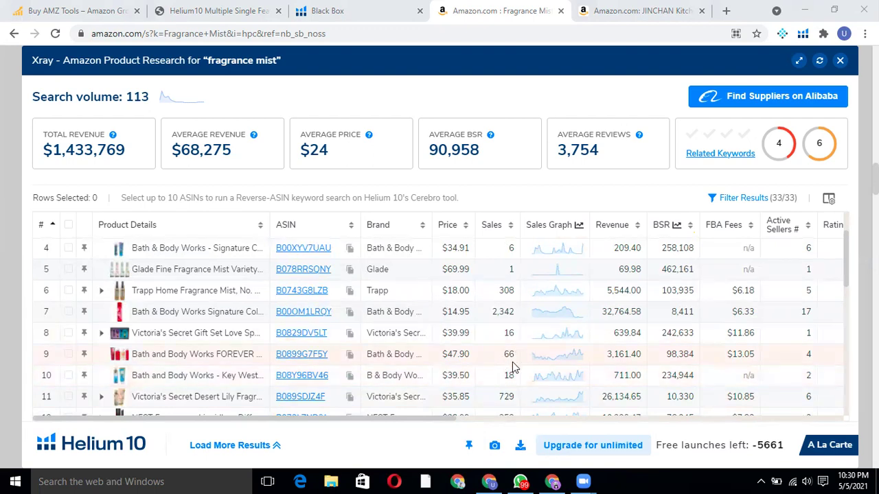
scroll(509, 362, "up", 3)
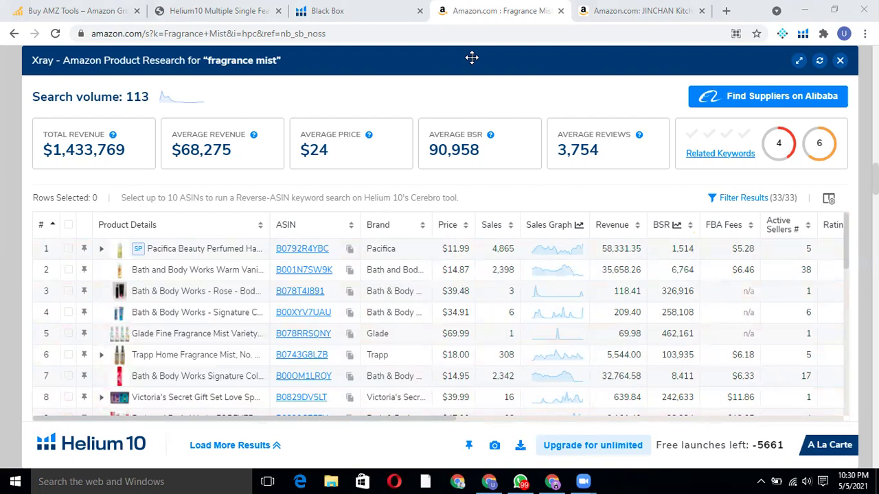
Browse the Black Box results for another product idea and open the Amazon listing of the Eforcurtain Solid Hotel Thicken Shower Curtain.
left_click(185, 14)
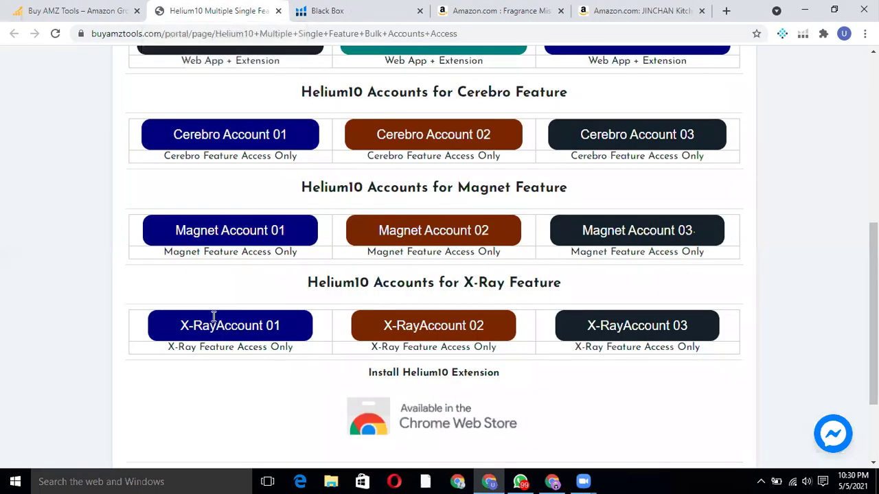
key("ctrl+Tab")
scroll(240, 323, "down", 10)
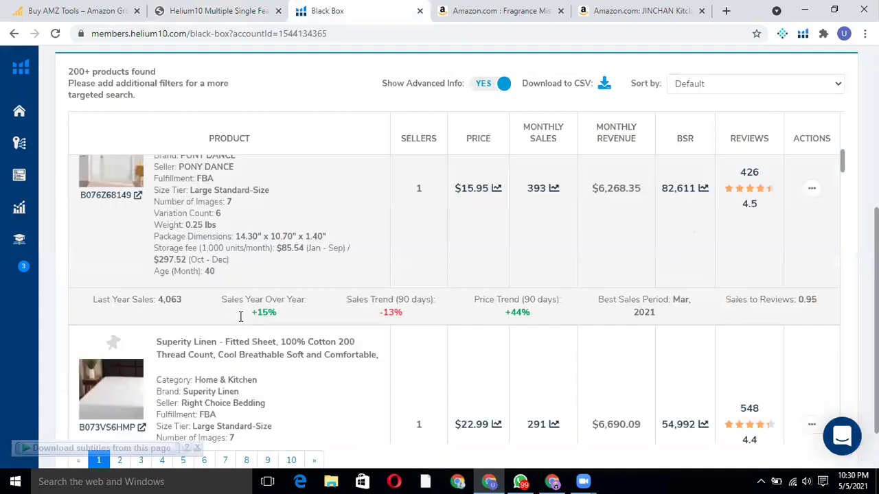
scroll(241, 319, "down", 6)
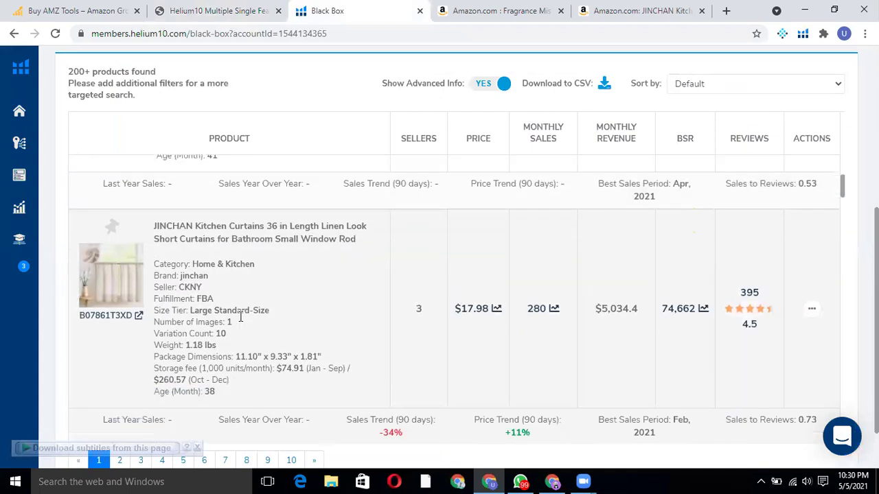
scroll(240, 321, "down", 6)
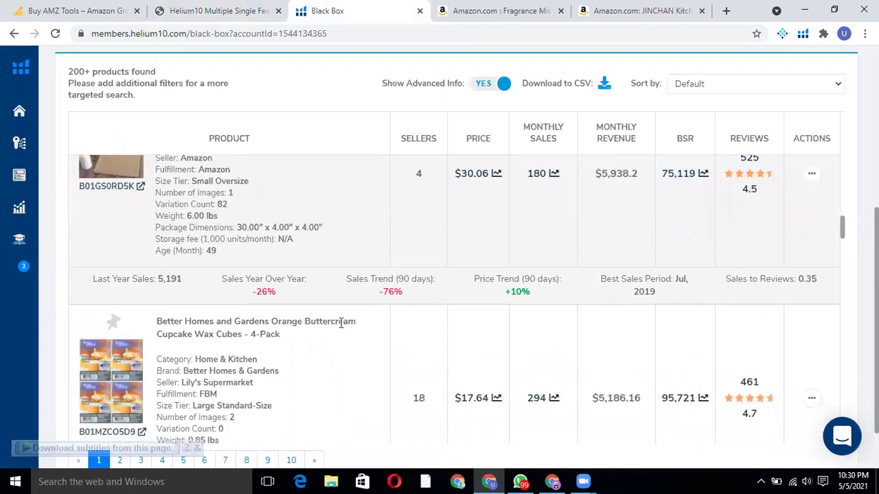
scroll(315, 341, "down", 5)
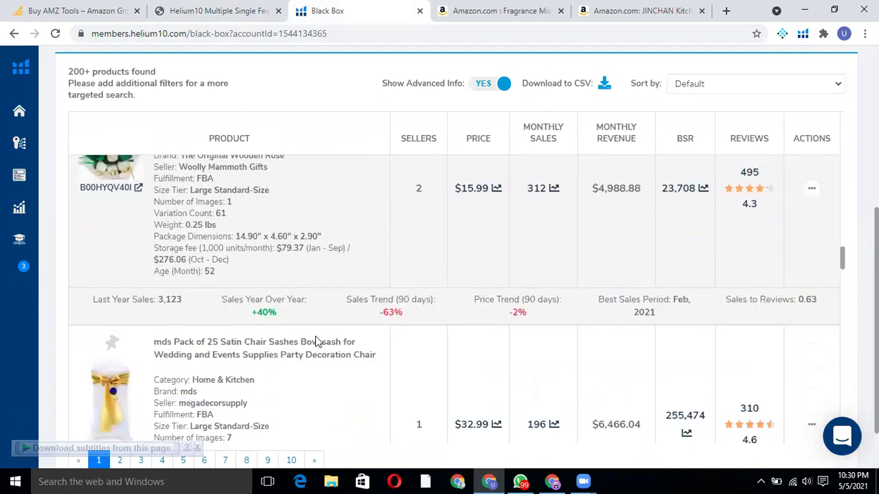
scroll(339, 323, "down", 4)
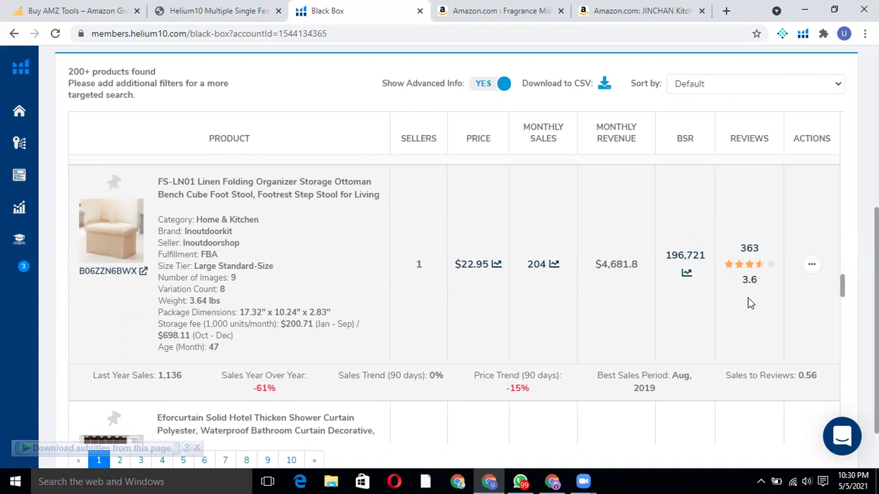
scroll(353, 291, "down", 3)
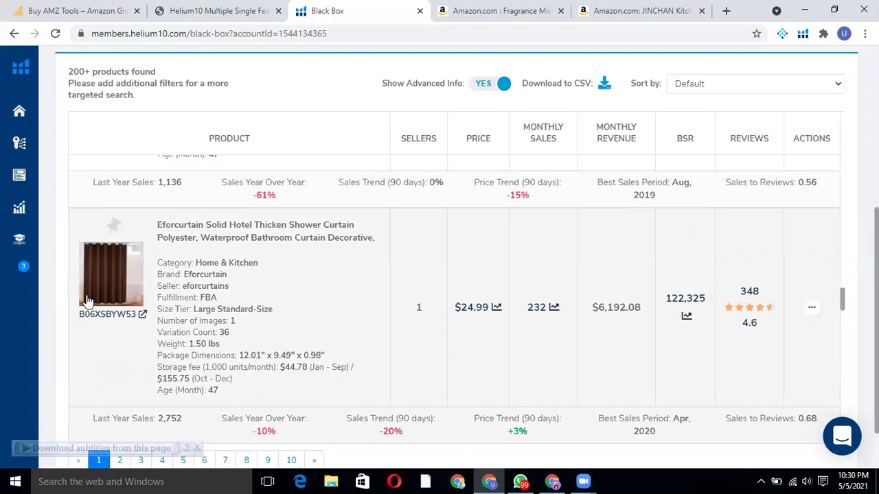
left_click(110, 316)
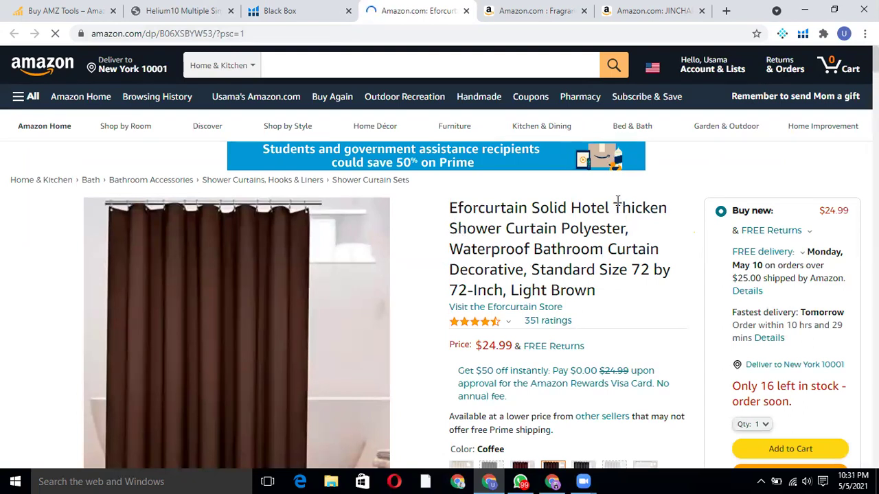
Copy "Thicken Shower Curtain Polyester" from the product title and search Amazon's Home & Kitchen department for it.
left_click_drag(611, 208, 627, 232)
right_click(604, 230)
left_click(622, 239)
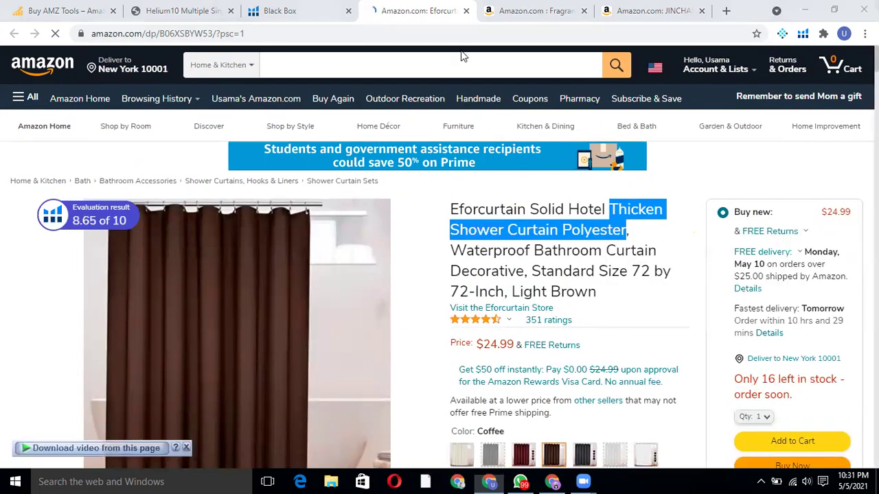
right_click(417, 69)
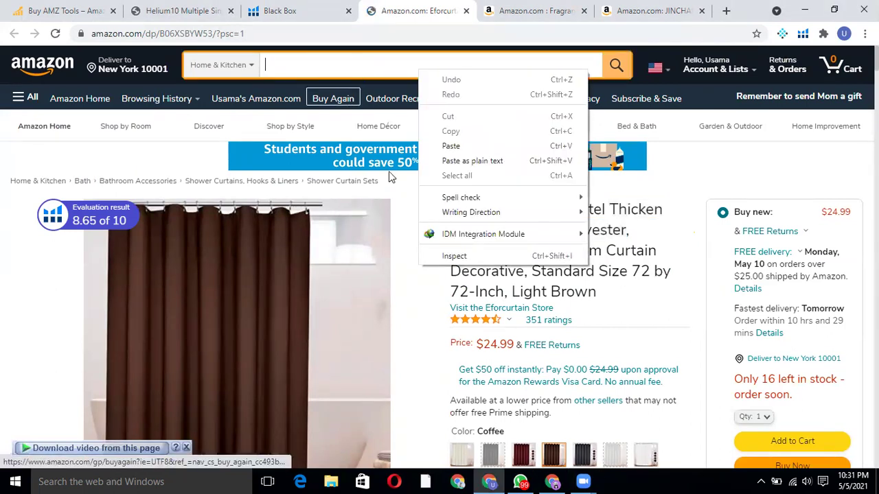
left_click(451, 147)
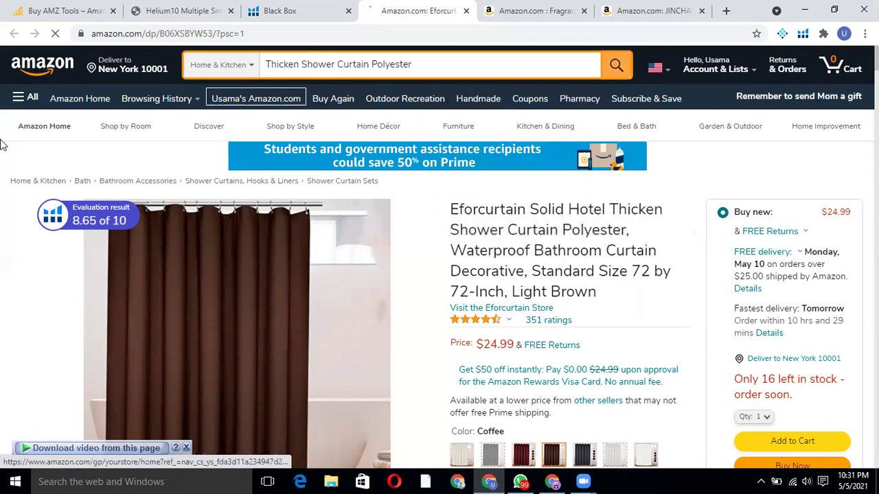
key("Return")
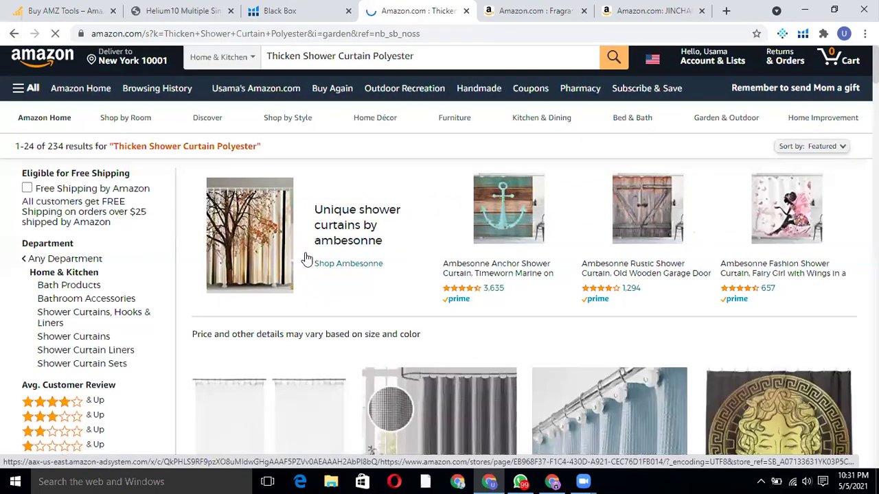
Examine the Thicken Shower Curtain Polyester search results, comparing designs, prices, ratings, sales ranks and seller counts.
scroll(307, 258, "down", 10)
scroll(245, 255, "down", 5)
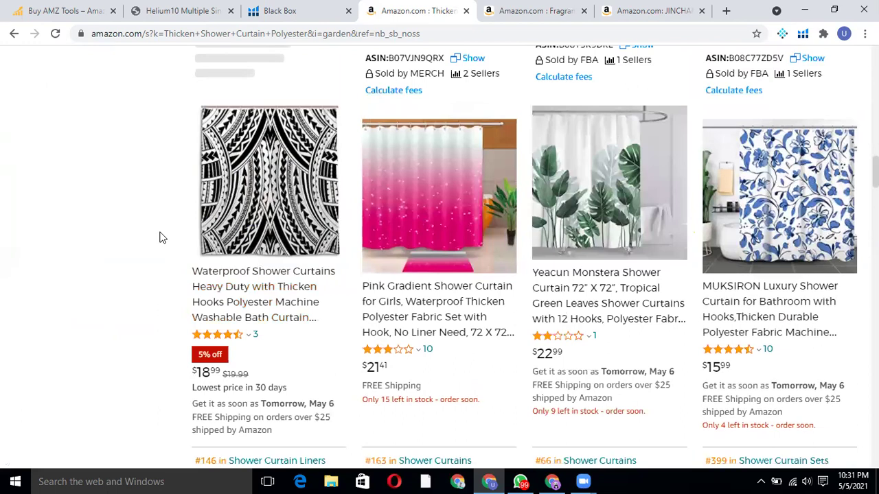
scroll(309, 275, "up", 2)
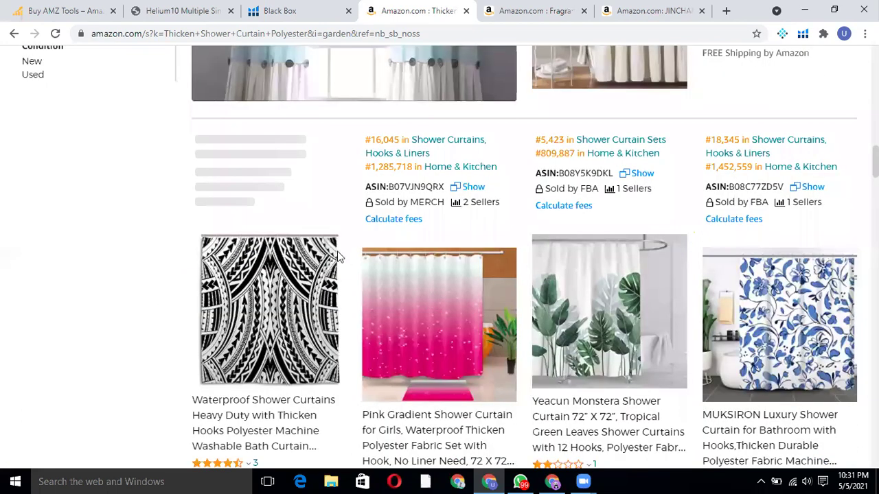
scroll(455, 295, "down", 7)
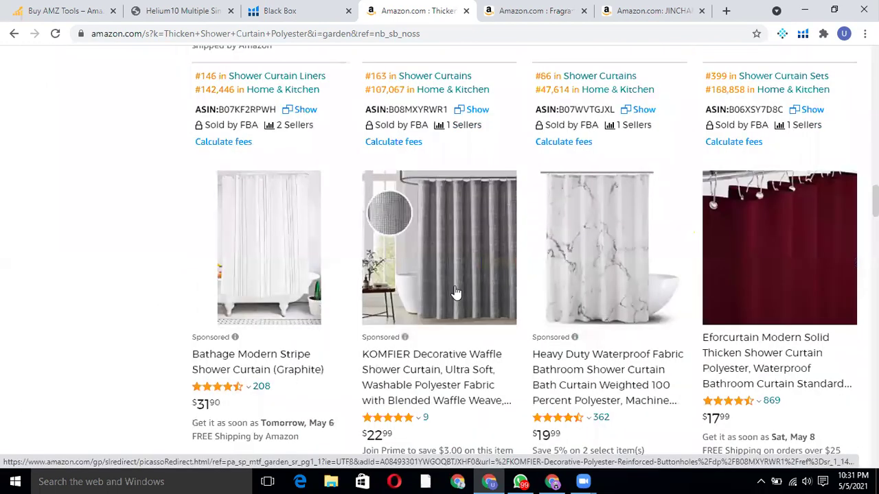
scroll(453, 290, "down", 5)
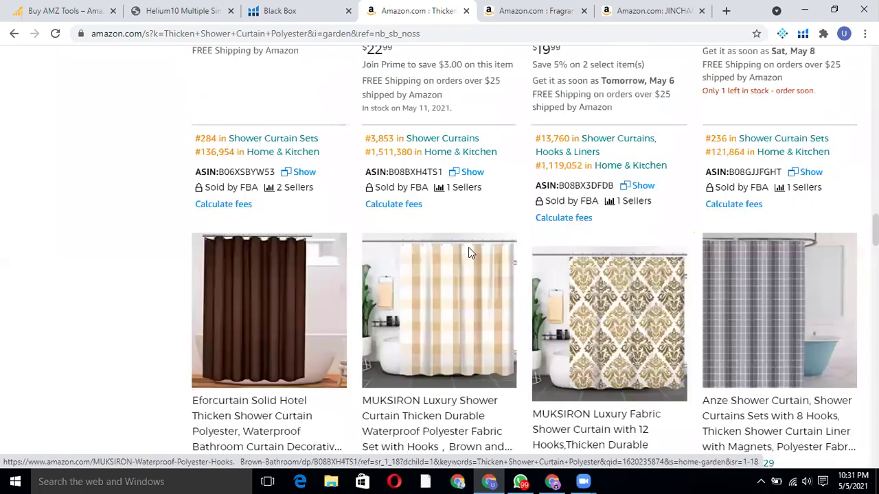
scroll(468, 250, "down", 2)
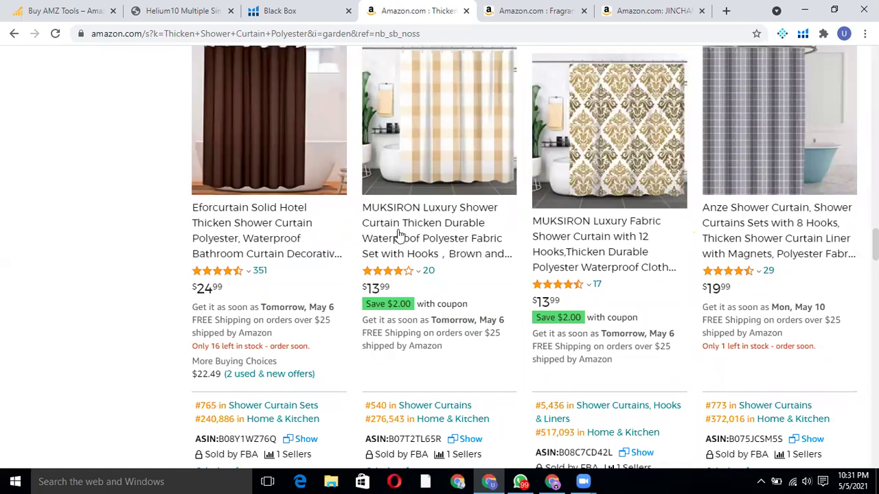
scroll(164, 199, "up", 5)
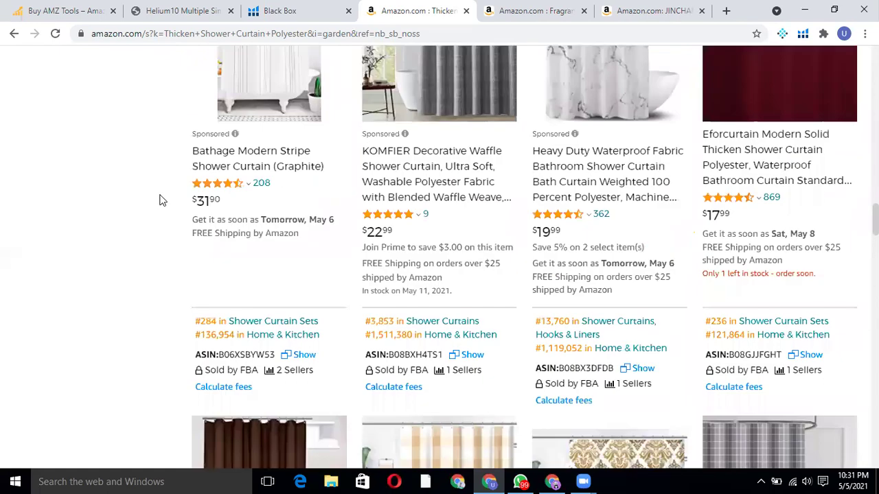
scroll(159, 199, "up", 6)
scroll(336, 153, "up", 8)
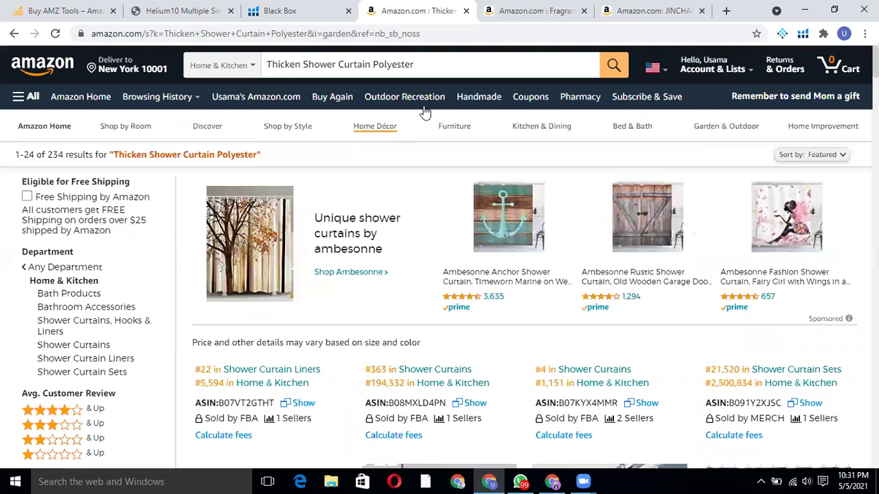
Remove "Thicken" from the search term and search Home & Kitchen for Shower Curtain Polyester.
left_click_drag(302, 64, 265, 64)
key("BackSpace")
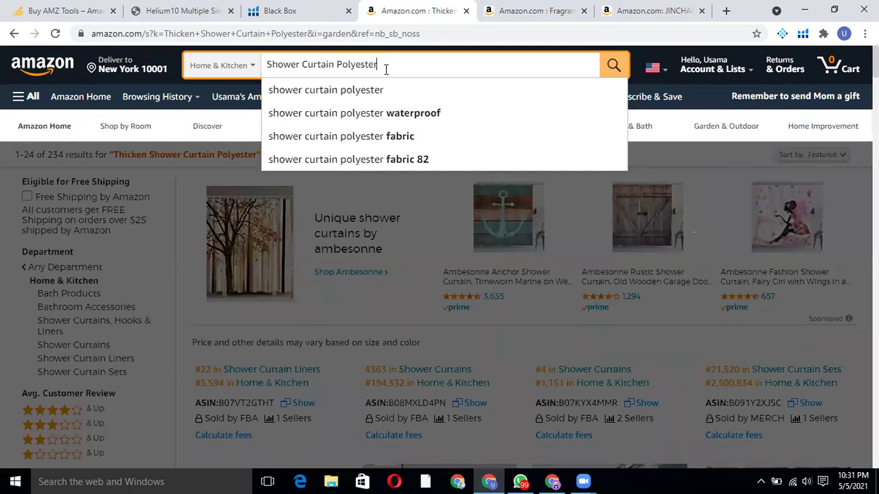
left_click(616, 69)
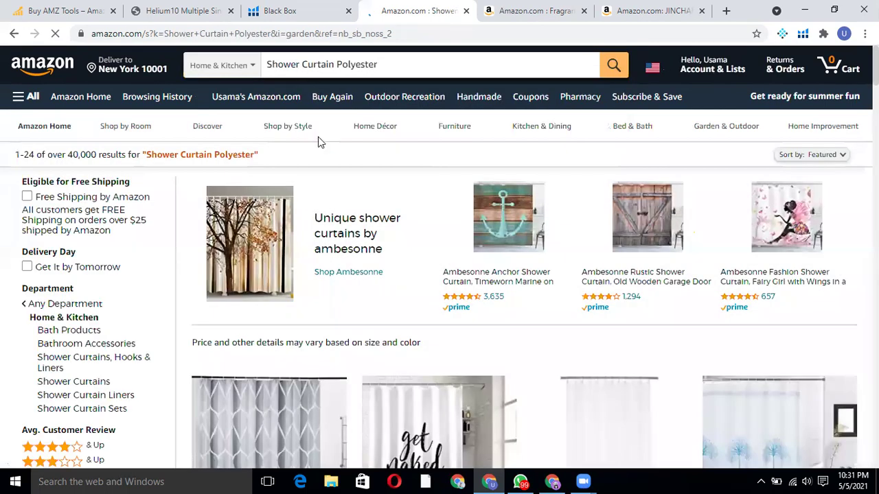
Look over the Shower Curtain Polyester results and run the Helium 10 Xray product research on them.
scroll(306, 173, "down", 2)
scroll(274, 319, "down", 2)
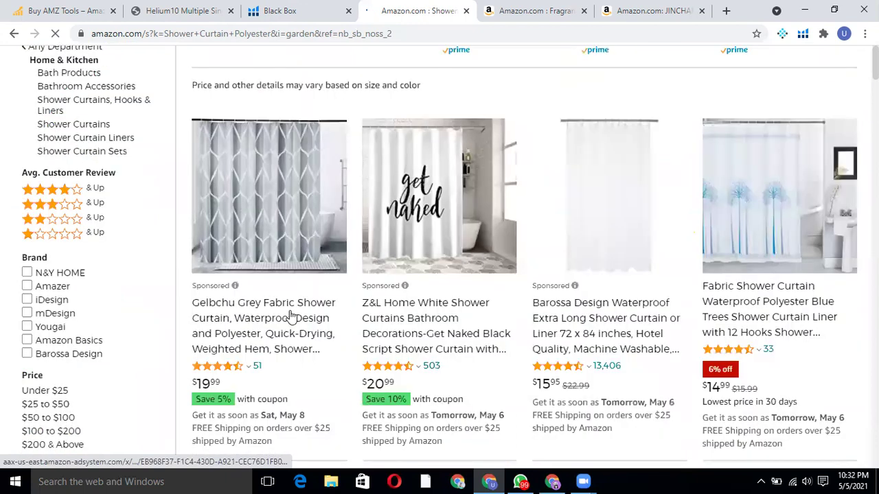
scroll(291, 322, "down", 2)
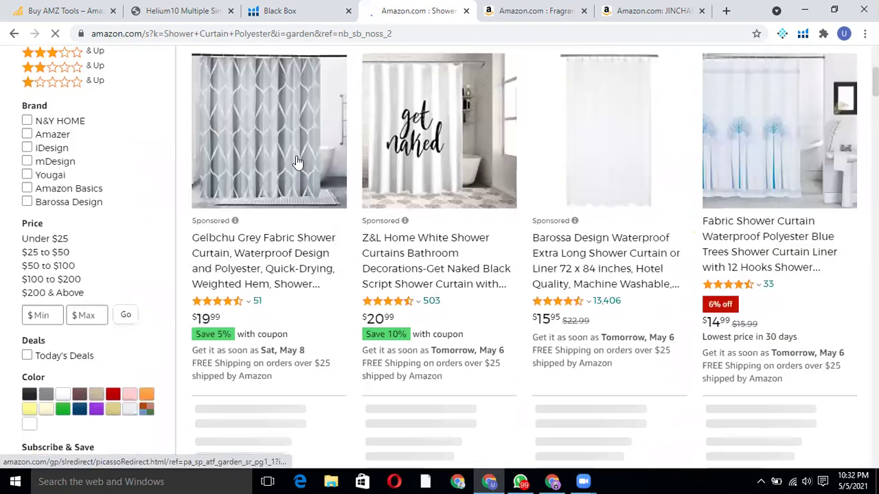
scroll(298, 162, "down", 1)
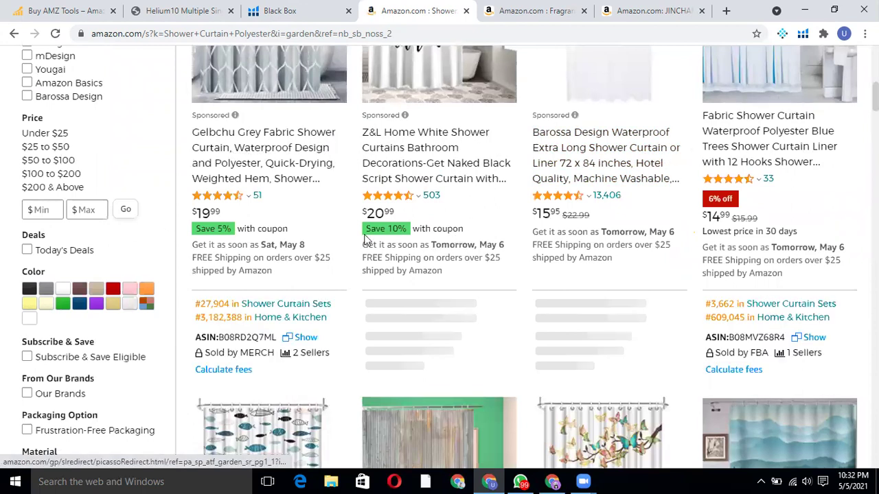
scroll(414, 355, "down", 2)
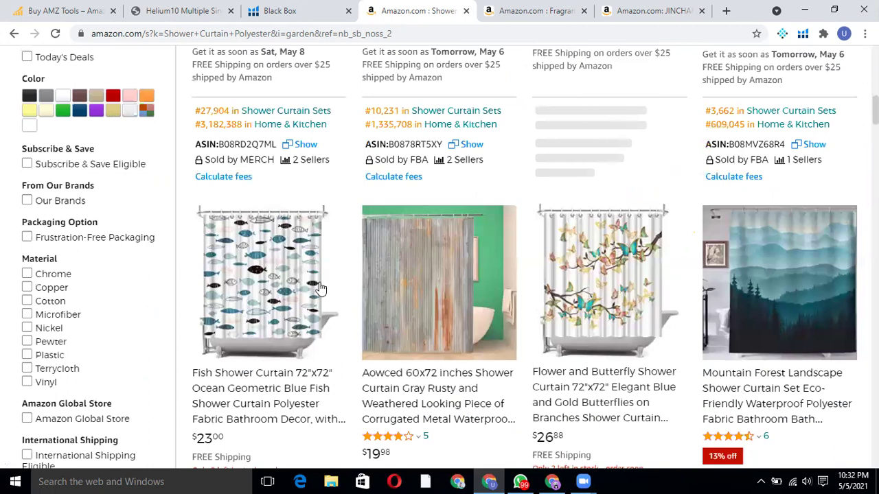
scroll(445, 169, "down", 1)
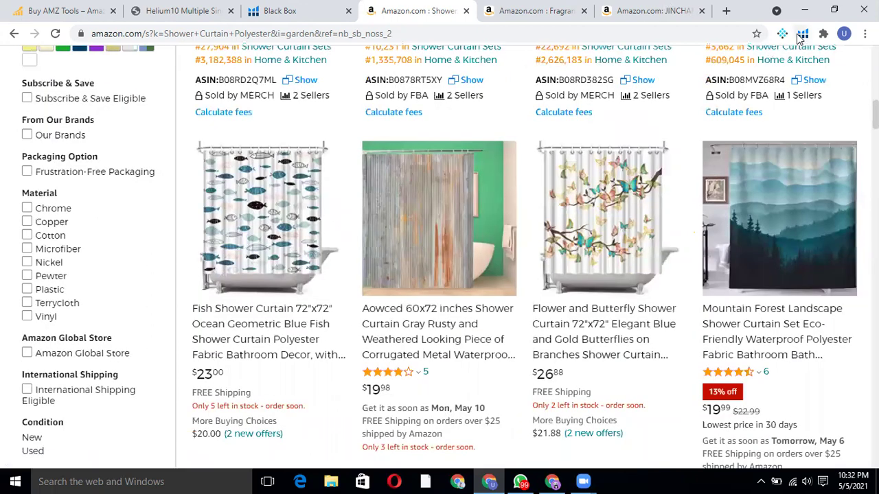
left_click(802, 34)
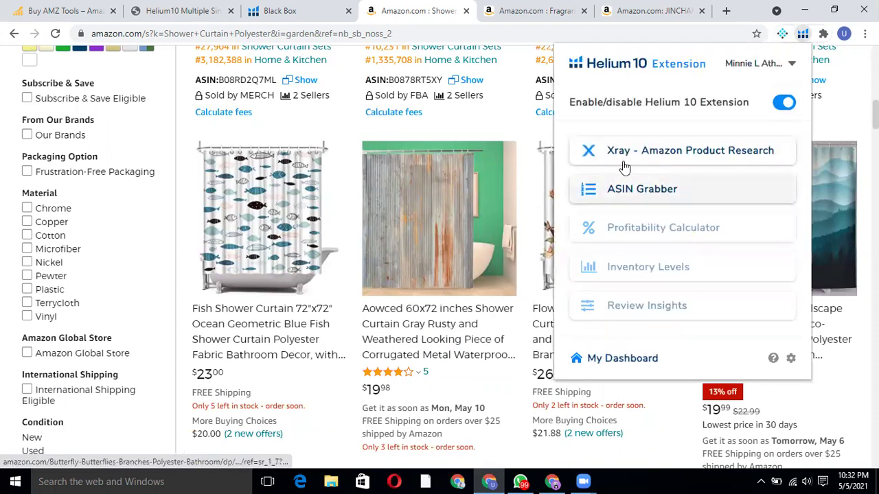
left_click(560, 151)
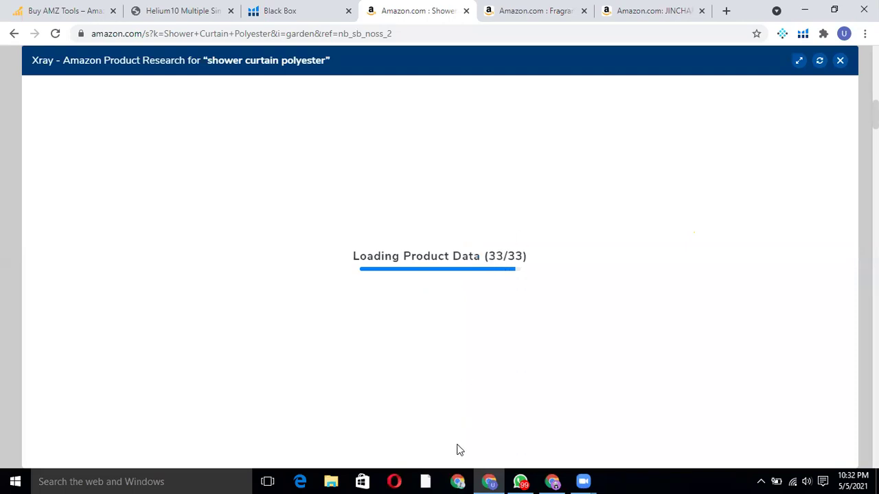
Close the Jungle Scout report on the Fragrance Mist results in the other browser window and return to the Xray report.
left_click(553, 480)
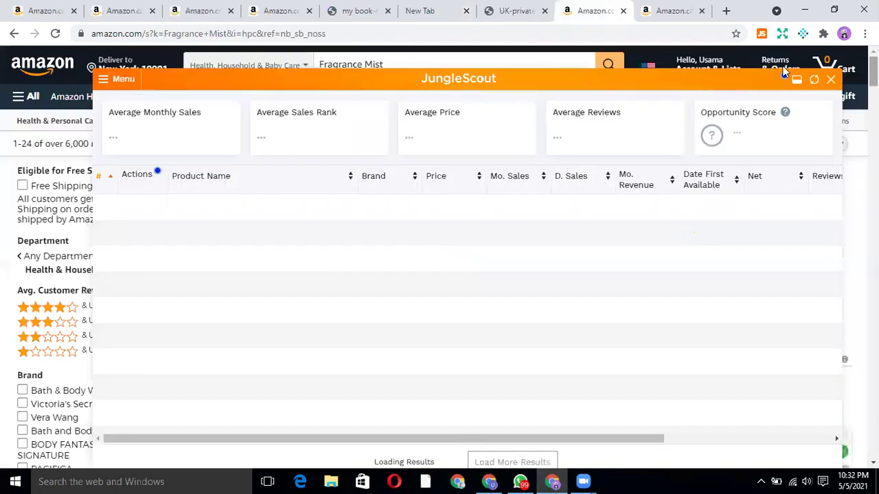
left_click(831, 80)
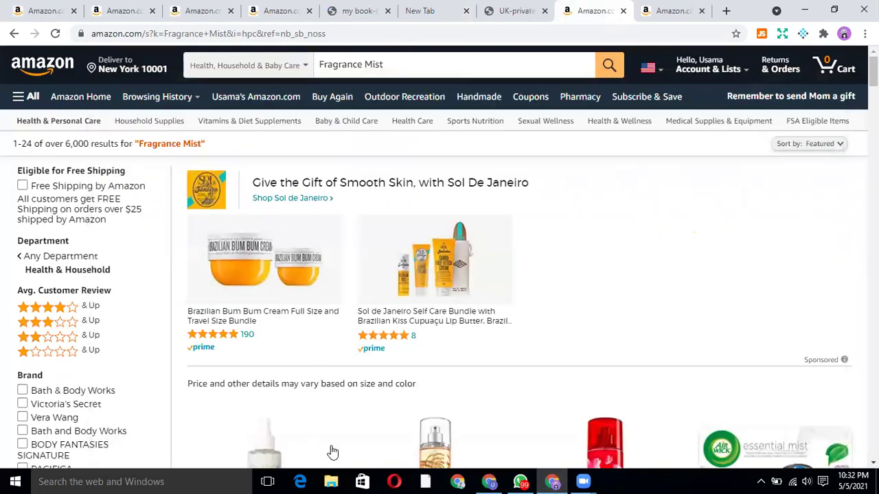
left_click(490, 480)
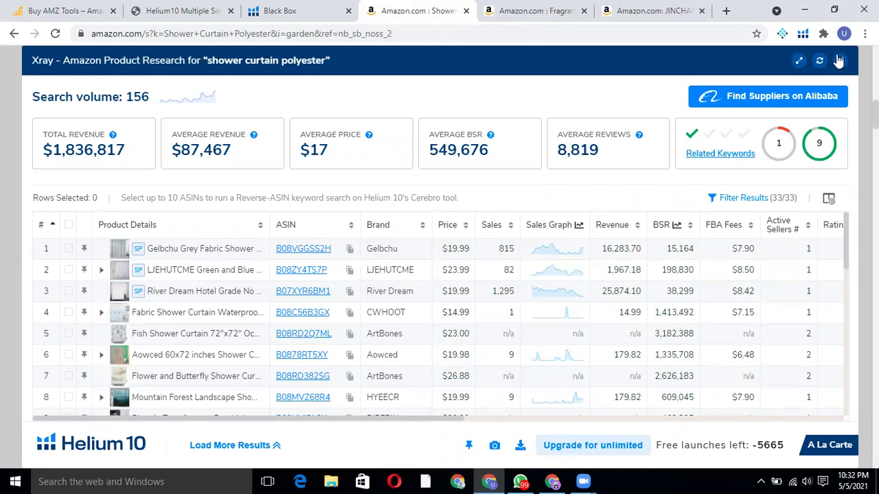
Close the Xray report, shorten the search term to Shower Curtain and search Home & Kitchen for it.
key("Escape")
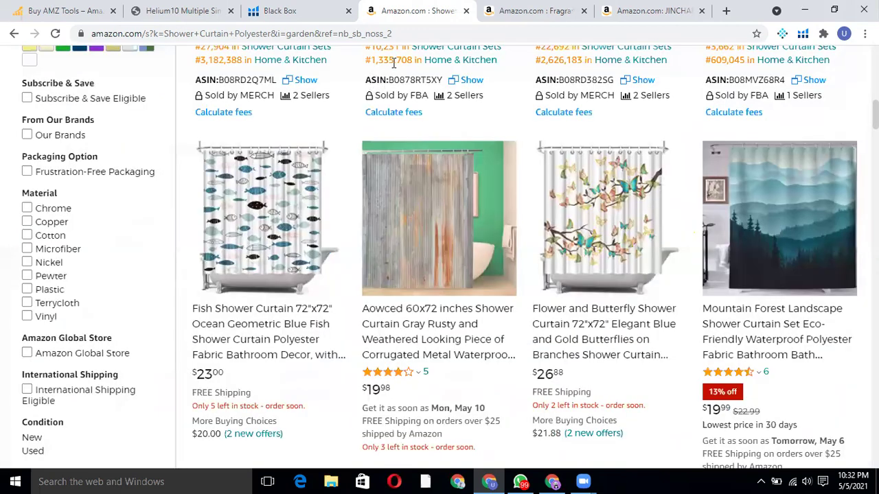
scroll(393, 63, "up", 10)
left_click(394, 63)
key("BackSpace")
key("BackSpace")
key("BackSpace")
key("BackSpace")
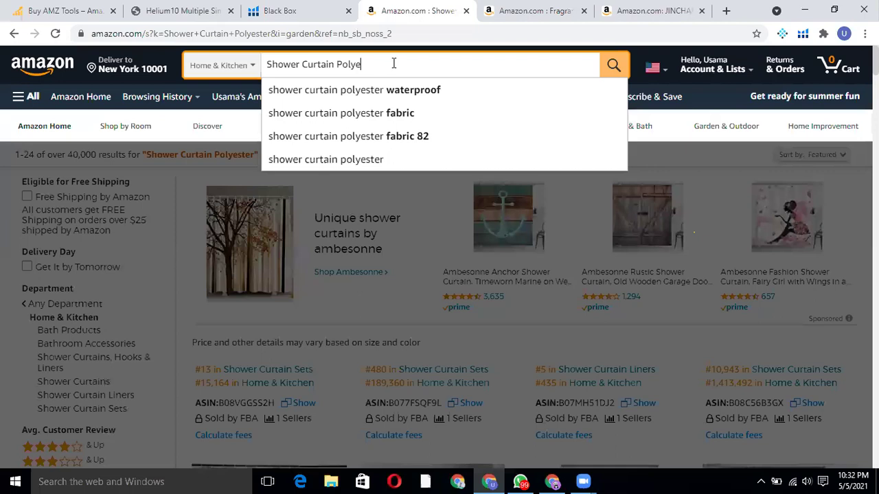
key("BackSpace")
key("BackSpace")
key("BackSpace")
key("BackSpace")
key("BackSpace")
key("BackSpace")
left_click(615, 64)
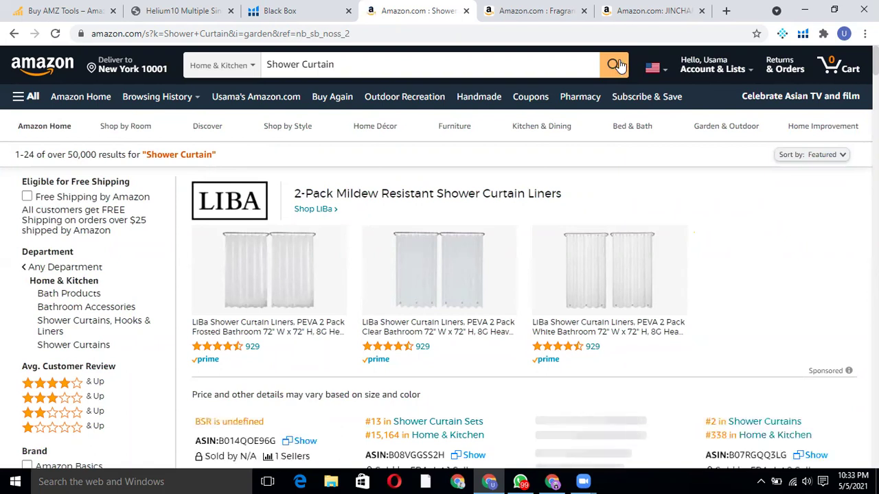
Run Xray on the Shower Curtain results and examine the products' revenue, active sellers, review counts and the top-ten revenue indicator.
left_click(802, 33)
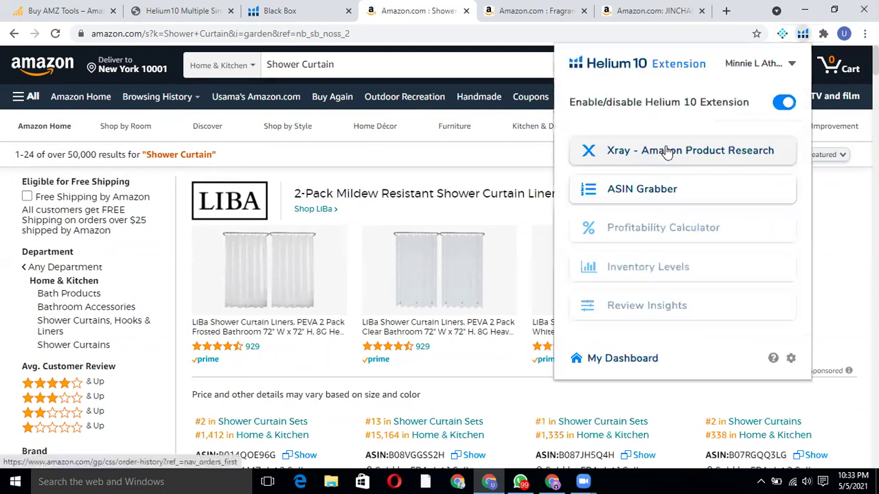
left_click(670, 152)
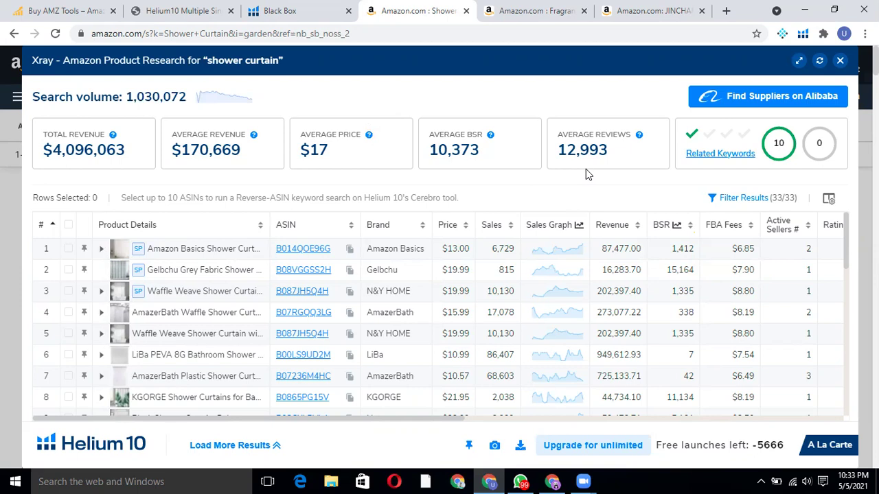
mouse_move(766, 159)
scroll(627, 316, "down", 3)
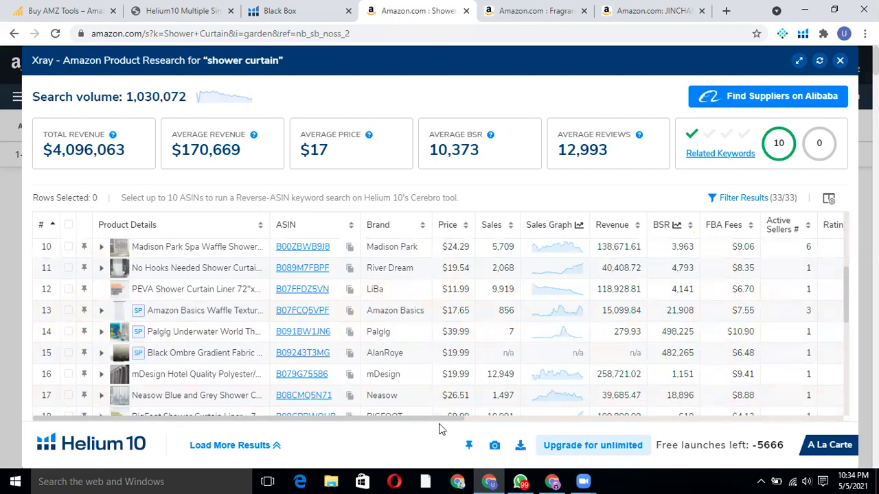
left_click_drag(437, 422, 465, 357)
scroll(464, 357, "up", 5)
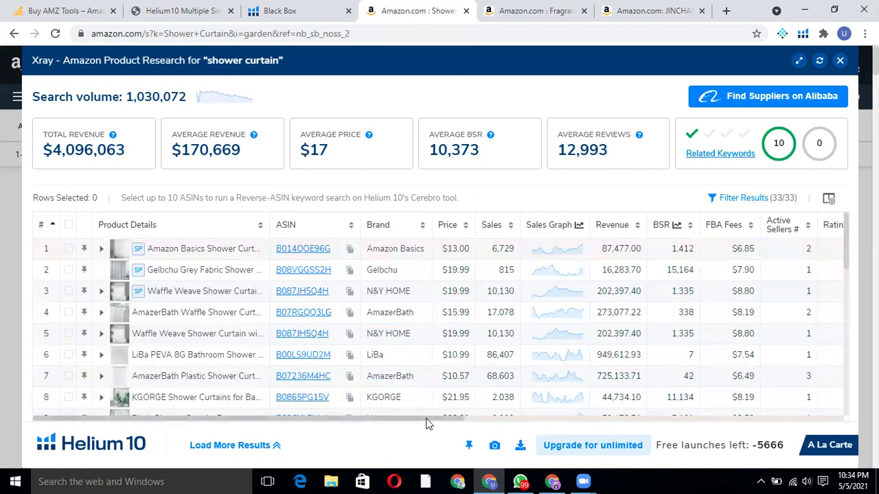
left_click_drag(426, 424, 497, 434)
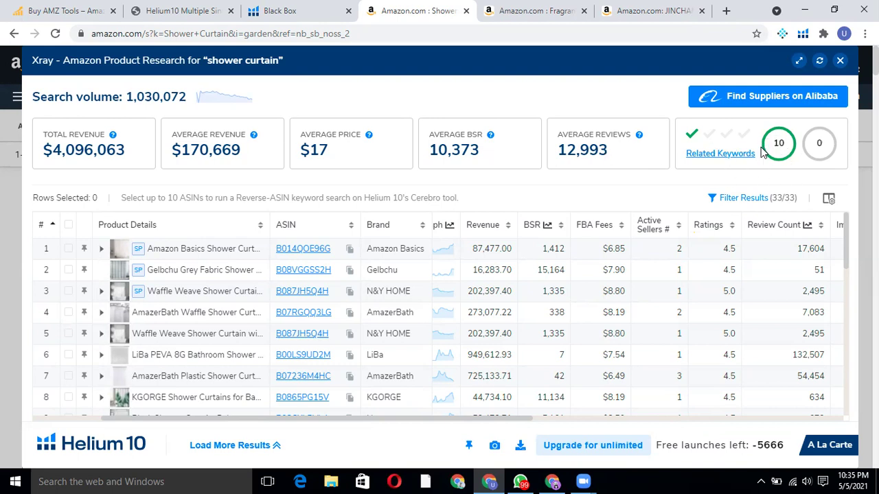
mouse_move(783, 156)
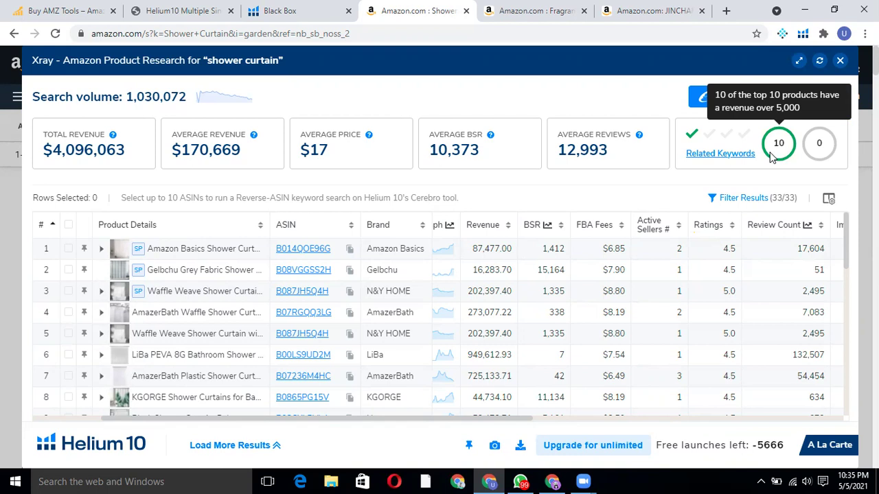
Browse the Black Box product results for further ideas, comparing sellers, price, monthly sales, revenue and reviews.
left_click(287, 6)
scroll(127, 346, "down", 4)
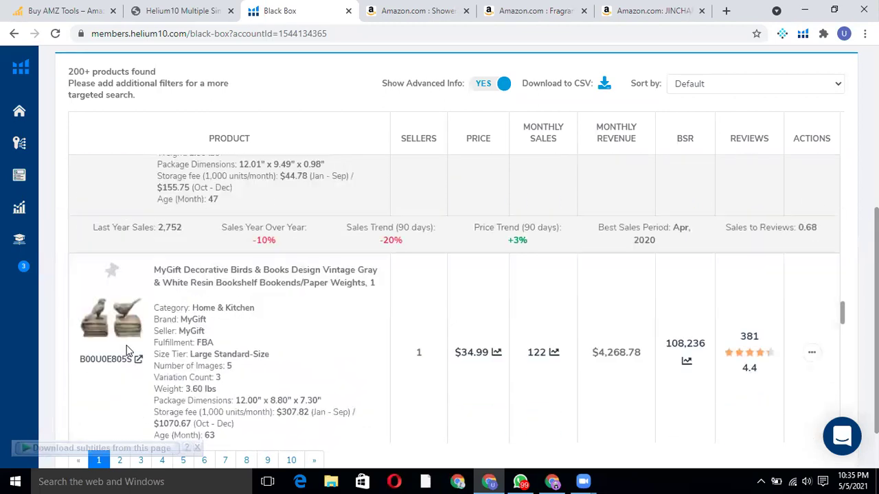
scroll(328, 336, "down", 6)
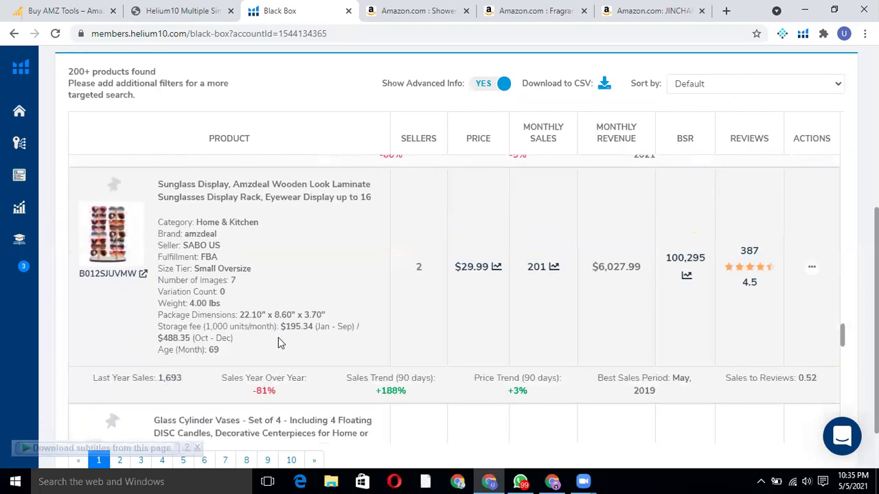
scroll(278, 341, "down", 2)
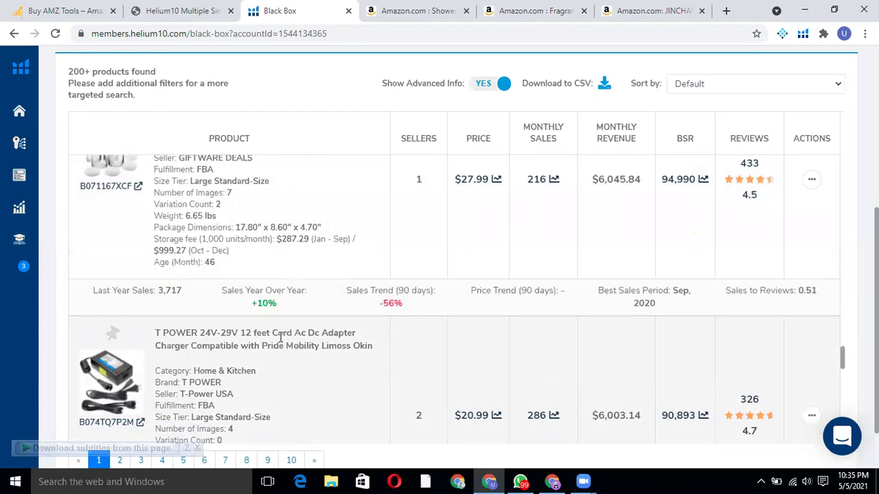
scroll(279, 338, "down", 5)
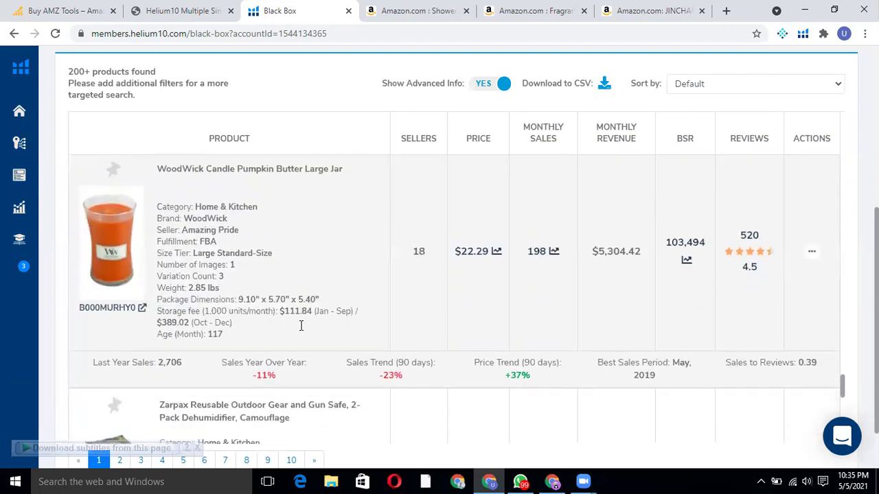
scroll(302, 324, "down", 2)
scroll(310, 319, "down", 3)
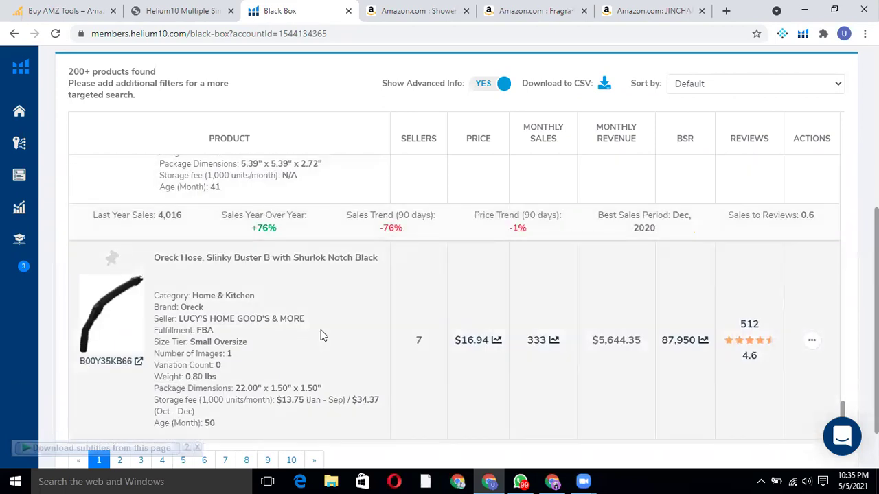
scroll(323, 335, "down", 3)
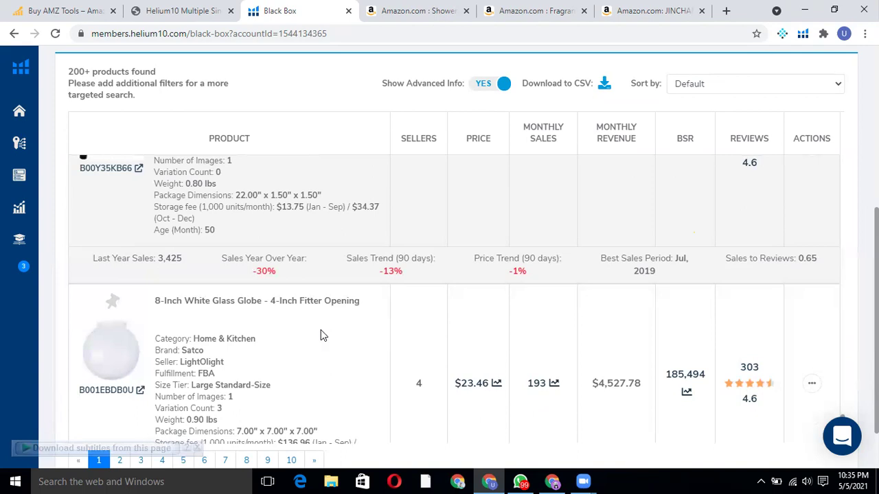
scroll(321, 336, "down", 1)
scroll(321, 335, "up", 8)
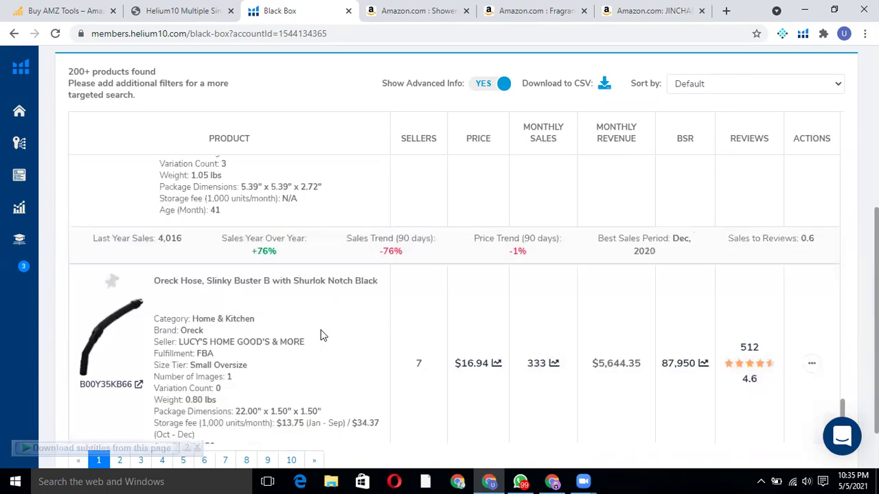
scroll(237, 249, "up", 15)
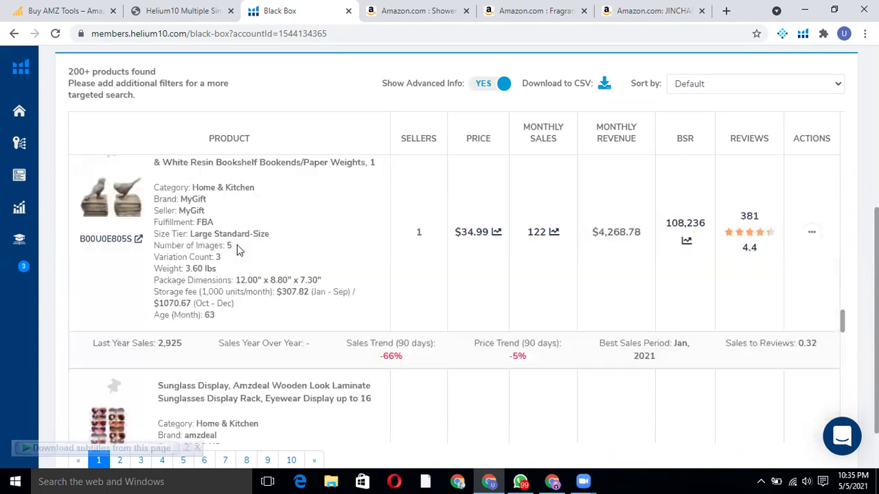
scroll(237, 245, "up", 10)
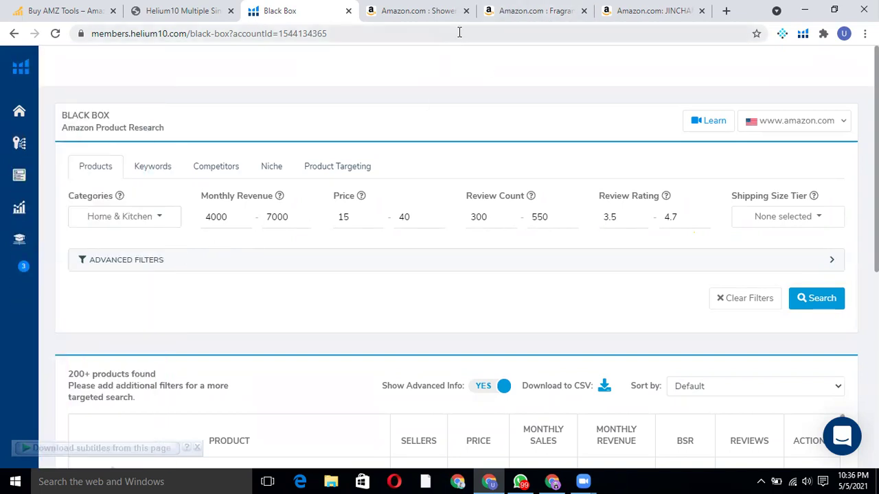
left_click(724, 11)
left_click(645, 33)
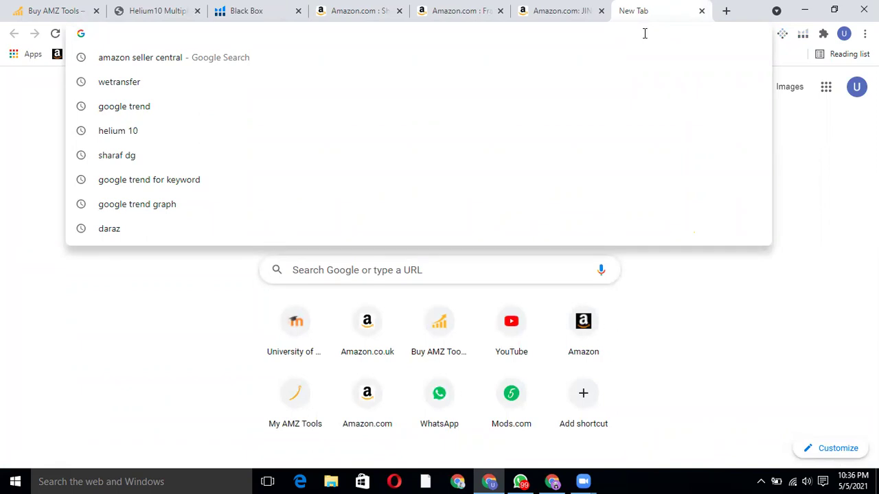
left_click(483, 6)
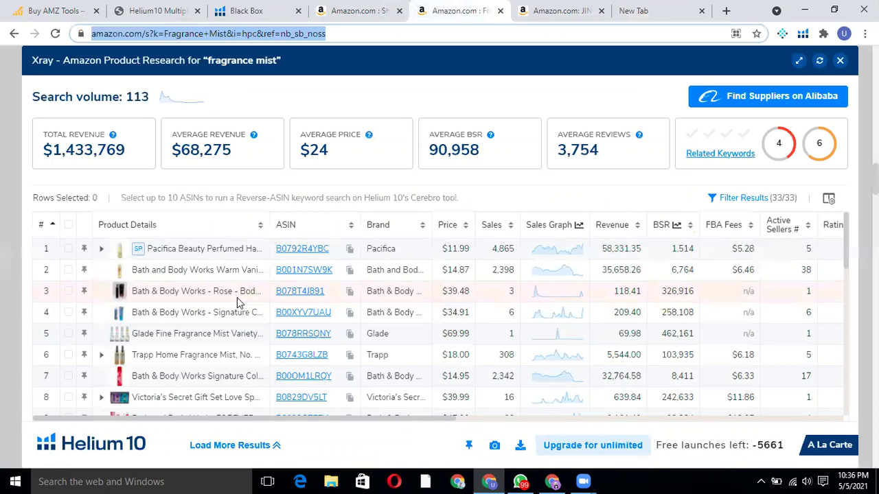
Open the Amazon listing of the Amazon Basics Shower Curtain from the shower curtain Xray report in a new tab.
left_click(361, 10)
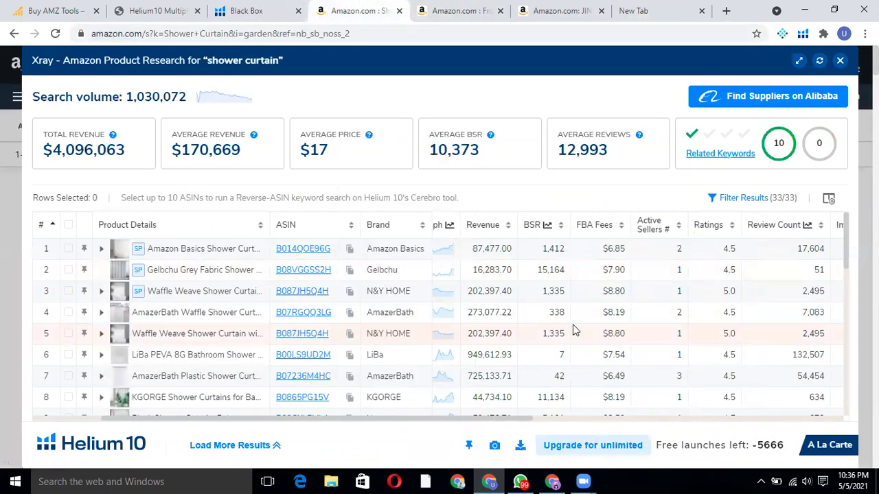
mouse_move(318, 253)
left_click(296, 252, "ctrl")
left_click(395, 8)
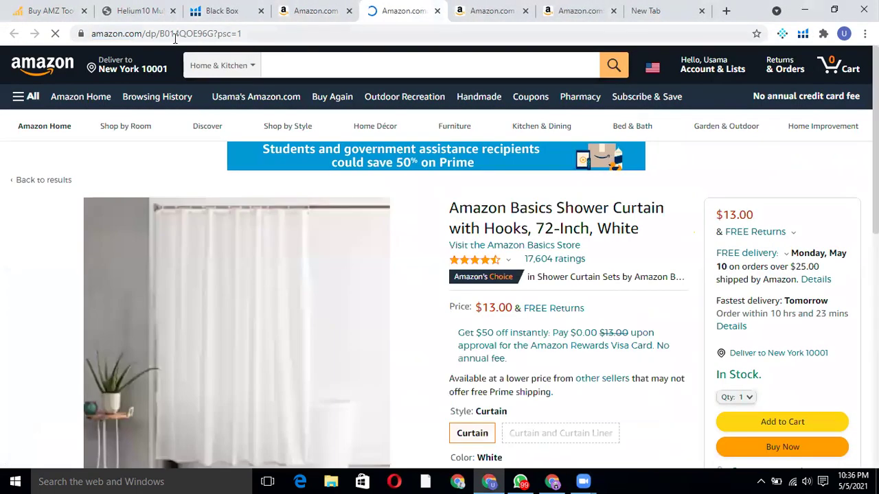
Copy the ASIN B014QOE96G from the listing's web address and switch back to Helium 10 Black Box.
left_click_drag(194, 37, 214, 36)
right_click(235, 33)
left_click(250, 77)
left_click(222, 10)
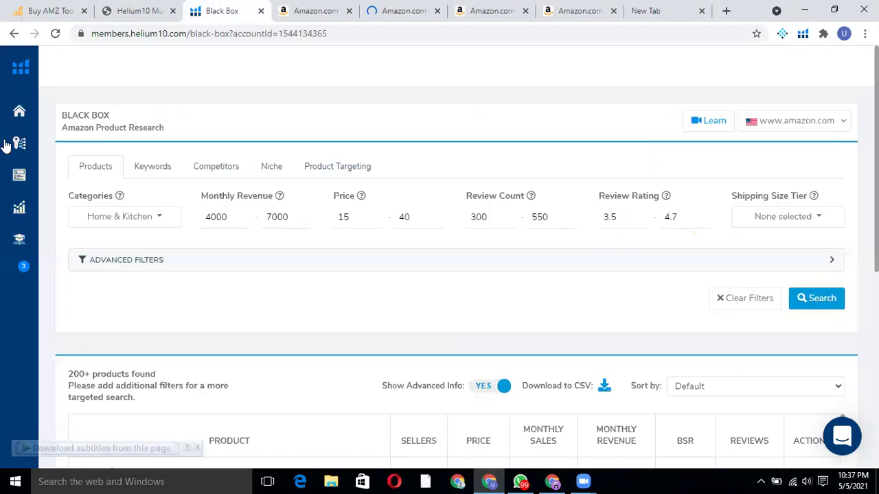
Open the Cerebro reverse ASIN lookup tool from the Helium 10 product overview.
mouse_move(27, 172)
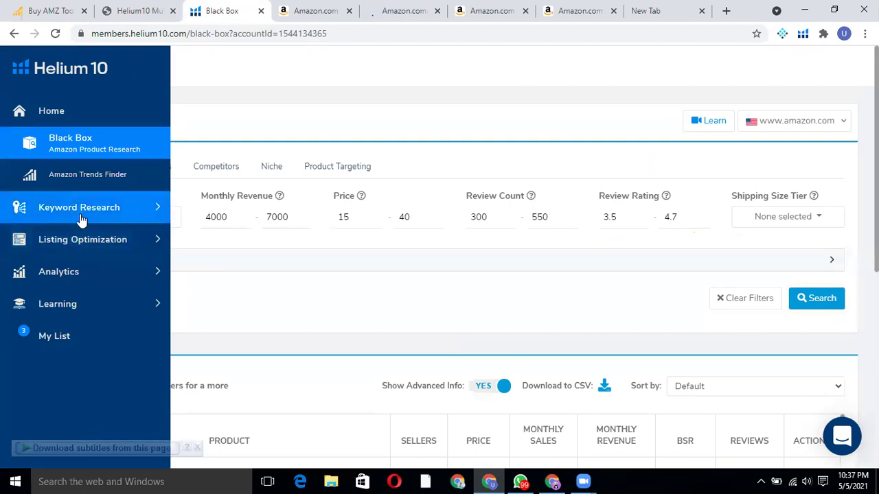
left_click(103, 148)
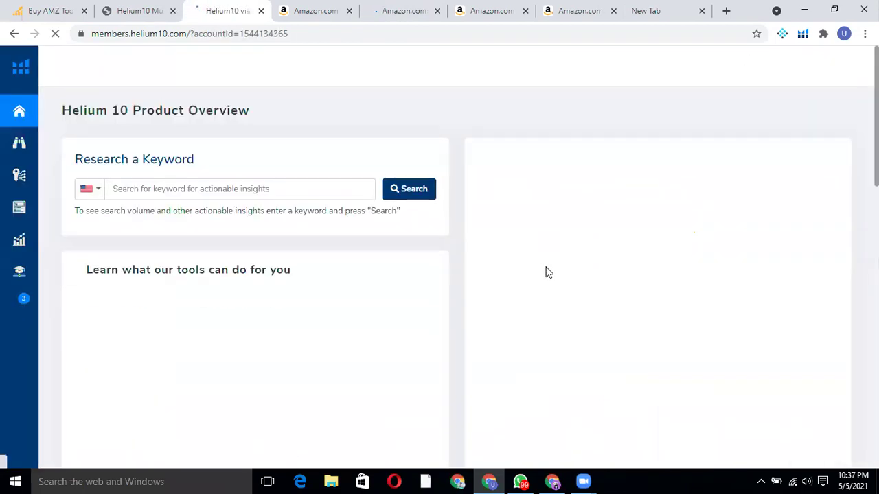
scroll(542, 300, "down", 4)
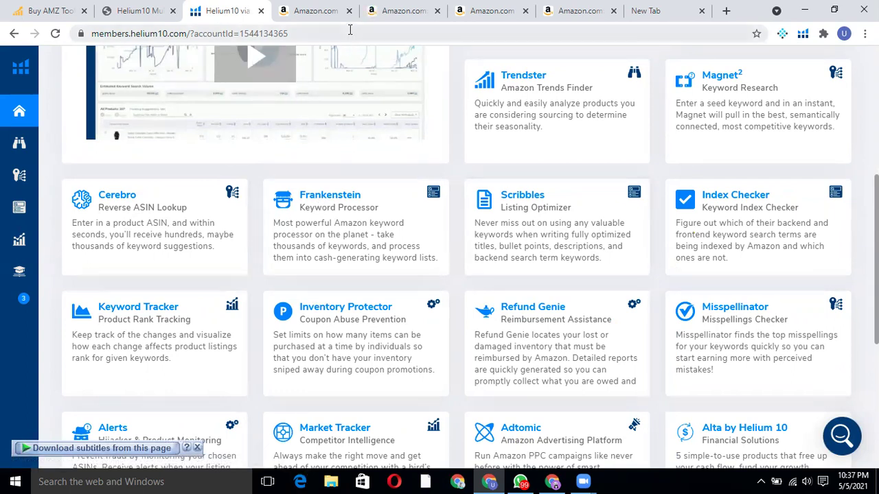
left_click(118, 198)
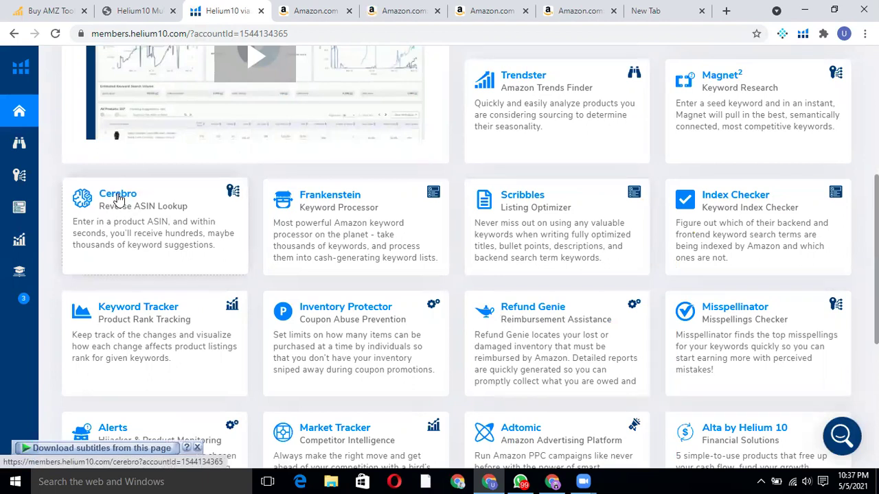
left_click(317, 11)
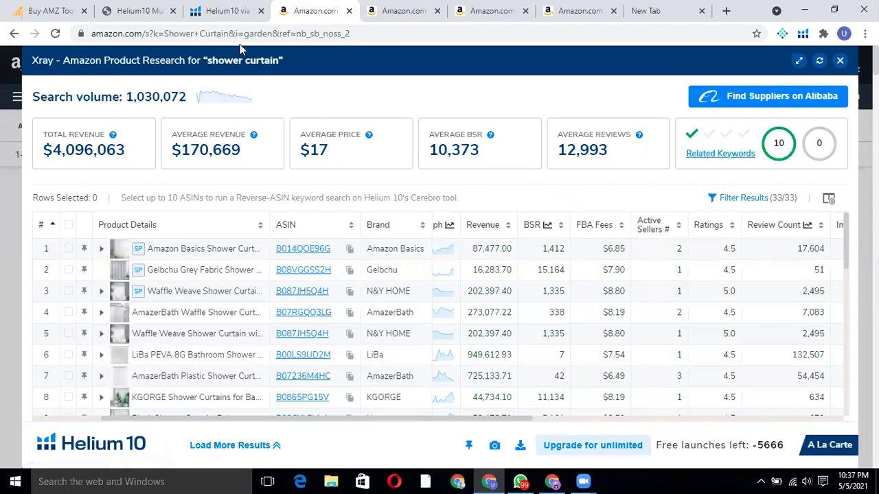
left_click(220, 10)
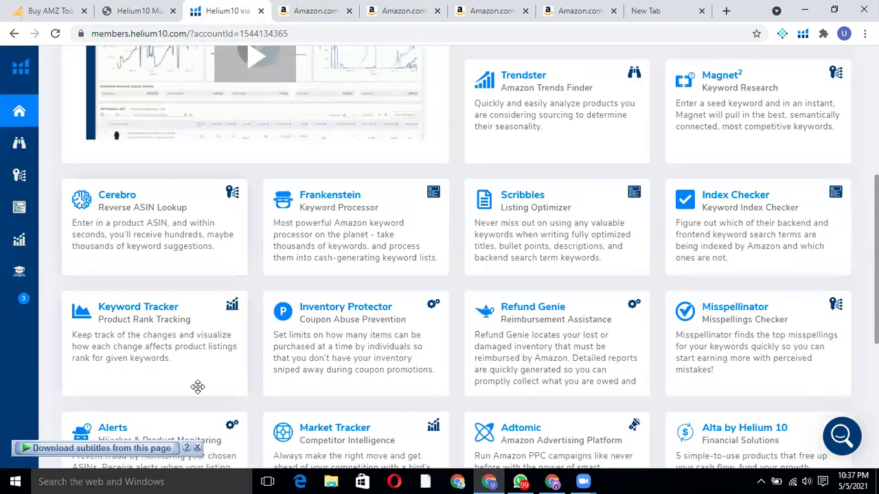
left_click(115, 195)
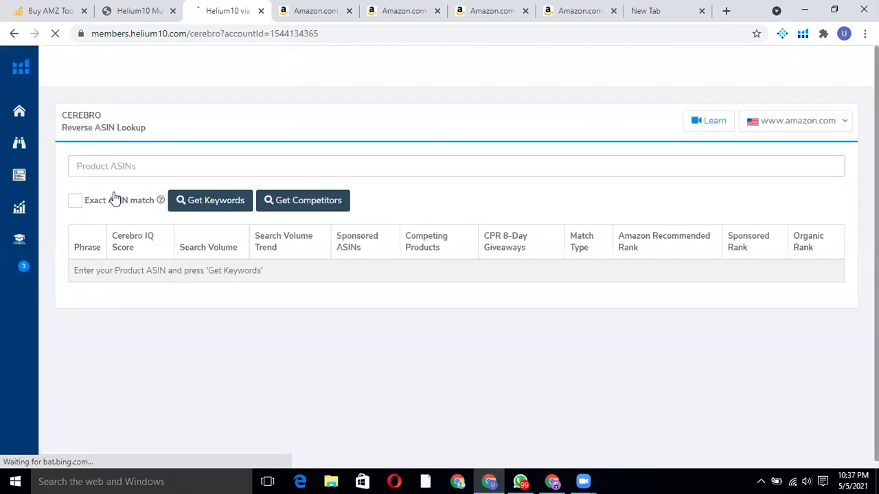
Paste the ASIN B014QOE96G into Cerebro's product ASINs and get its competitors.
left_click(123, 159)
right_click(120, 168)
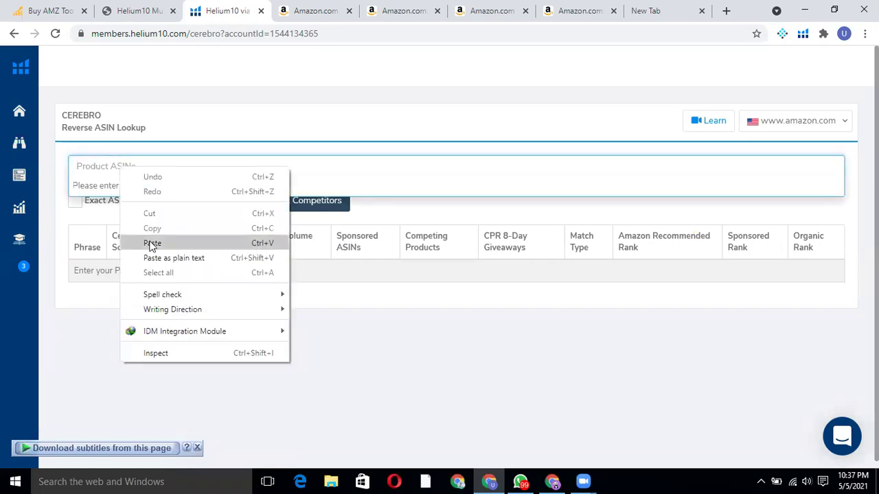
left_click(151, 245)
left_click(149, 187)
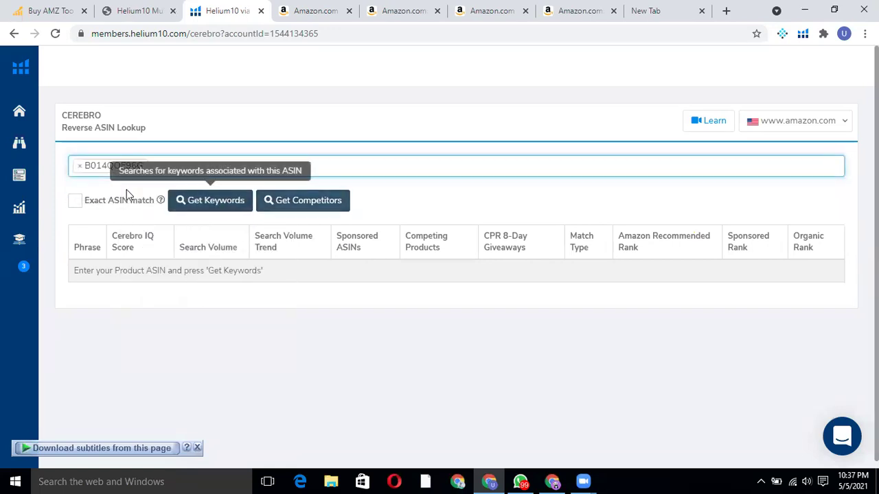
left_click(284, 206)
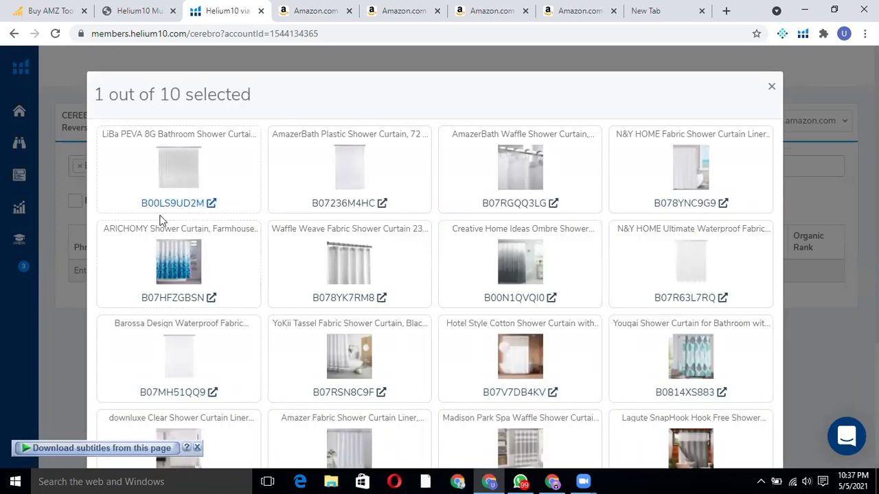
Look through the competing shower curtains and open the Amazon listing of the Waffle Weave Fabric Shower Curtain, B078YK7RM8.
scroll(308, 291, "down", 3)
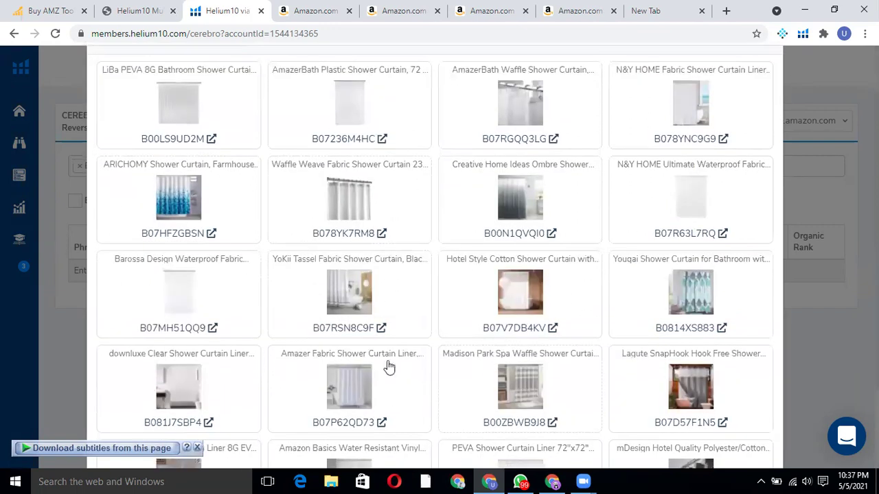
scroll(271, 340, "up", 3)
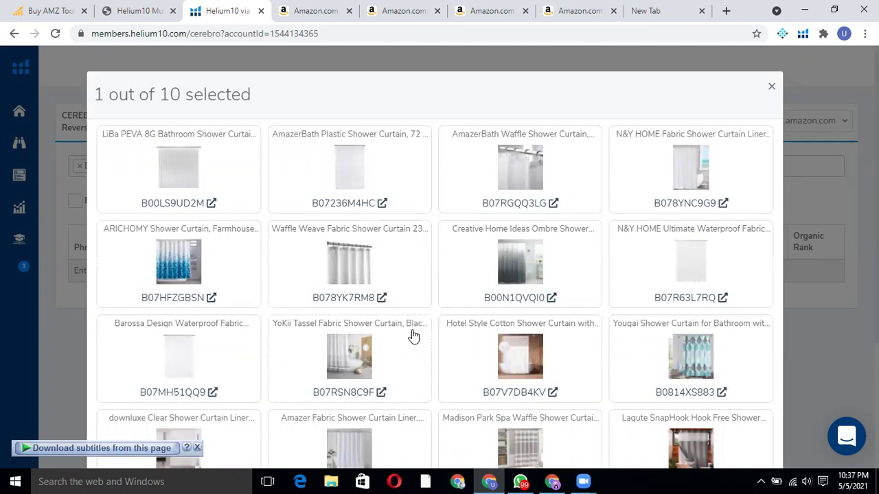
left_click(343, 298)
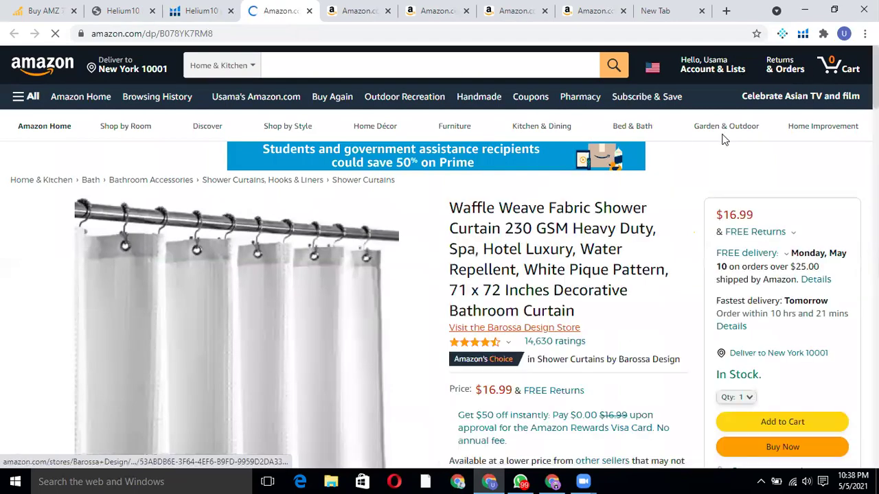
Check the Waffle Weave listing's star rating breakdown and open its 5-star reviews in a new tab, staying on the listing.
scroll(613, 324, "down", 1)
scroll(613, 324, "down", 1)
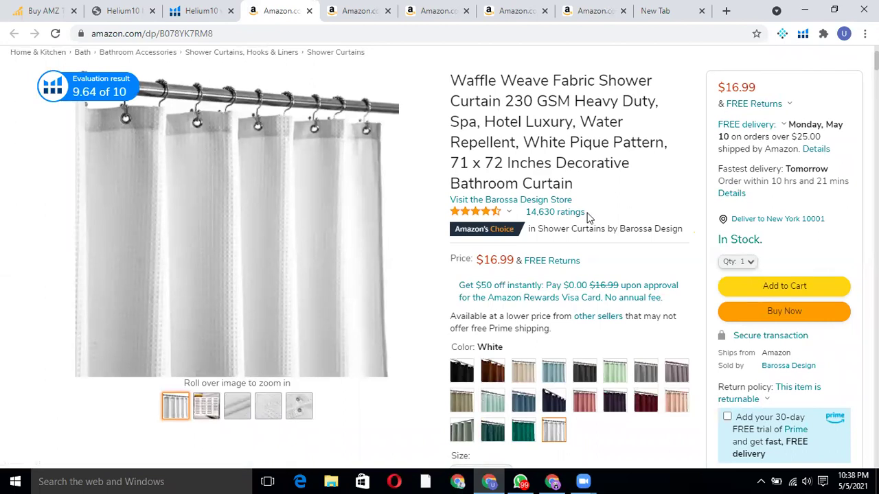
mouse_move(493, 218)
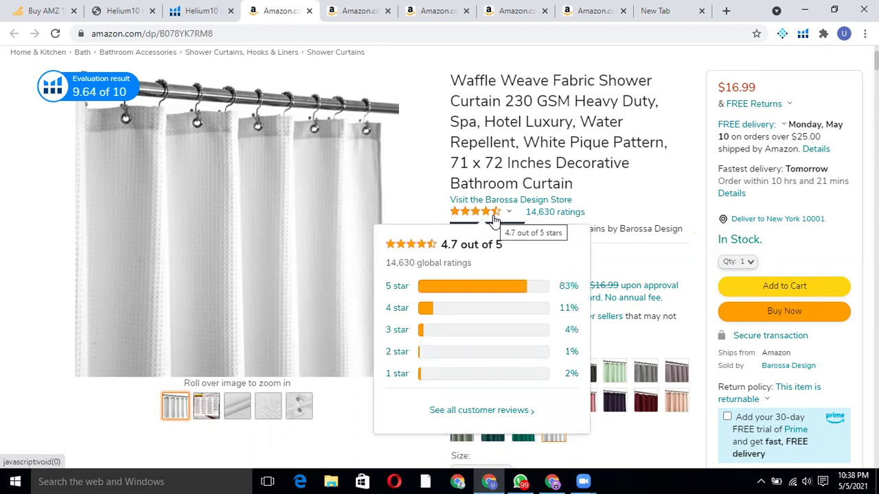
right_click(575, 295)
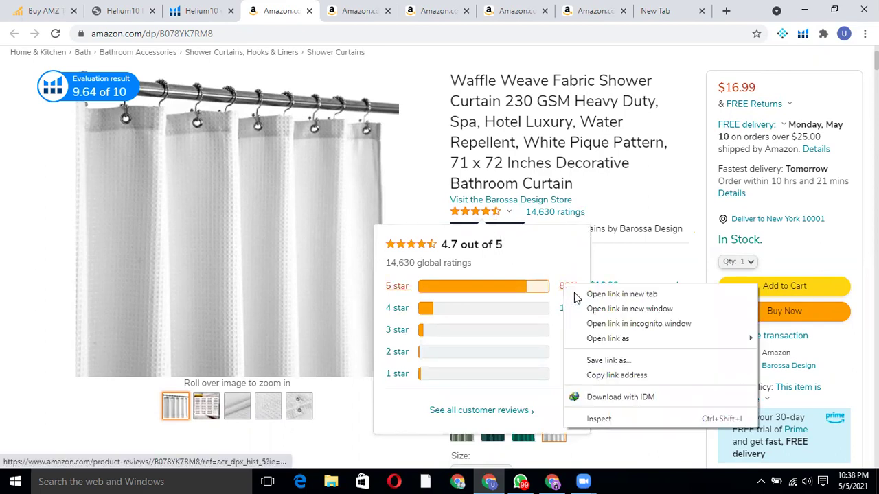
left_click(588, 294)
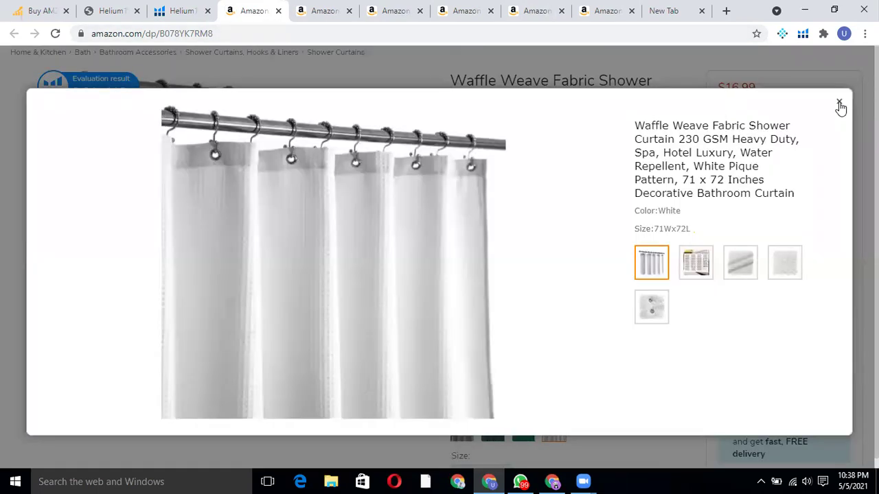
left_click(839, 103)
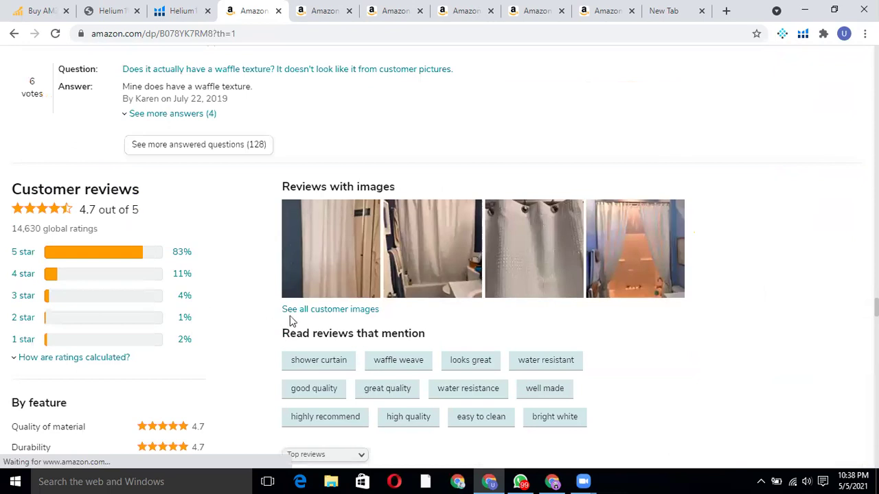
Read the top customer reviews of the Waffle Weave Fabric Shower Curtain on its listing page.
scroll(342, 252, "down", 7)
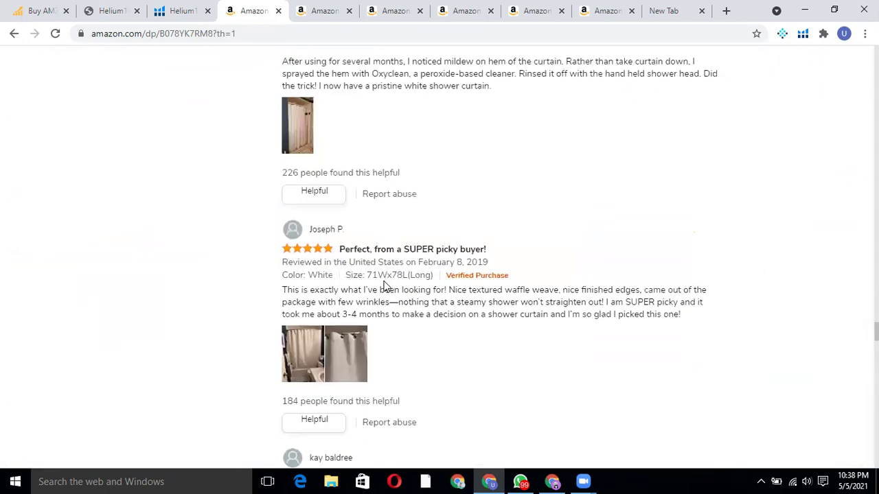
scroll(147, 143, "up", 4)
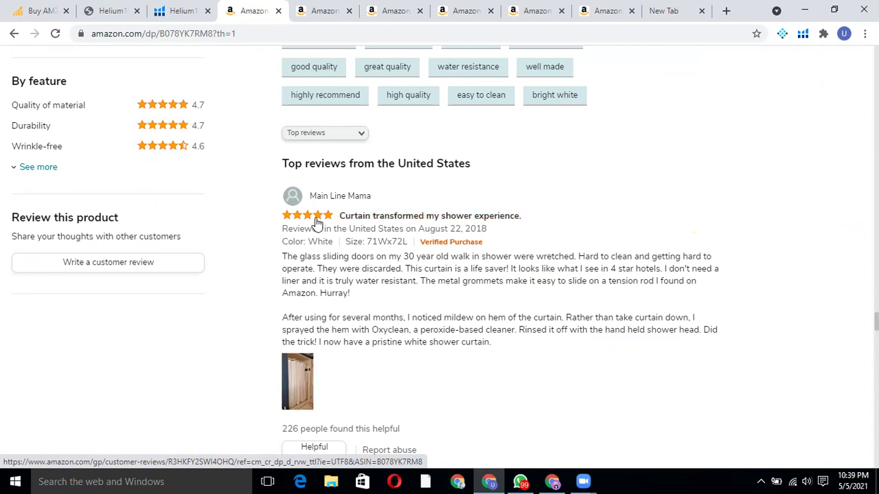
scroll(351, 320, "down", 6)
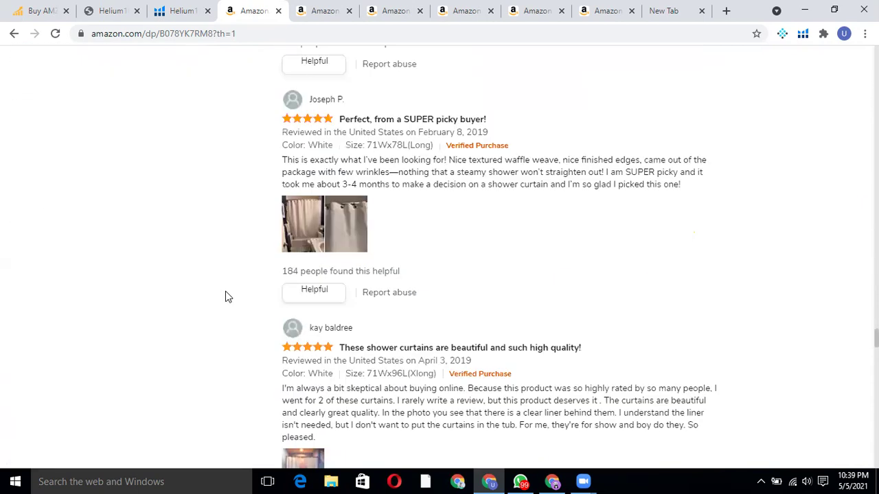
scroll(355, 361, "down", 3)
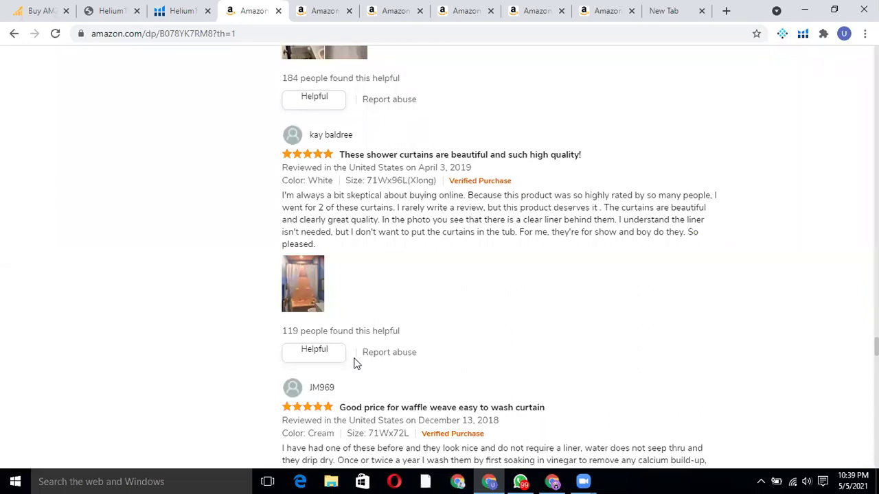
scroll(336, 213, "up", 5)
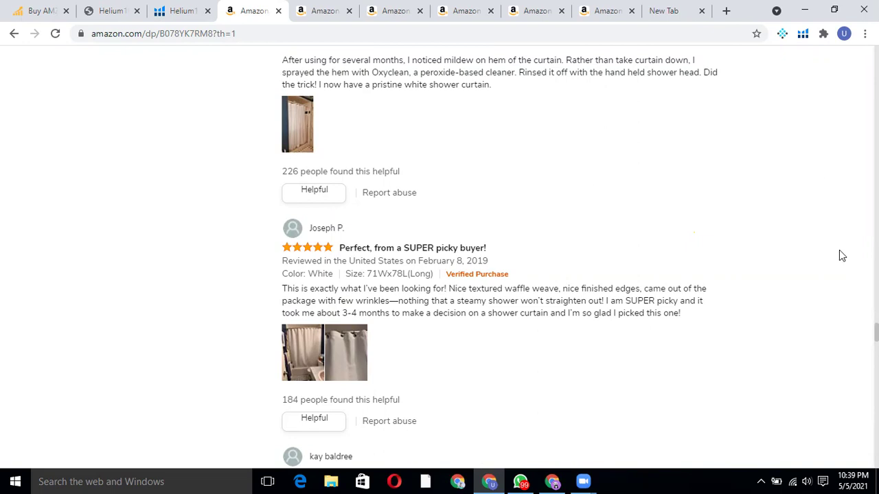
scroll(414, 204, "up", 1)
scroll(403, 218, "down", 2)
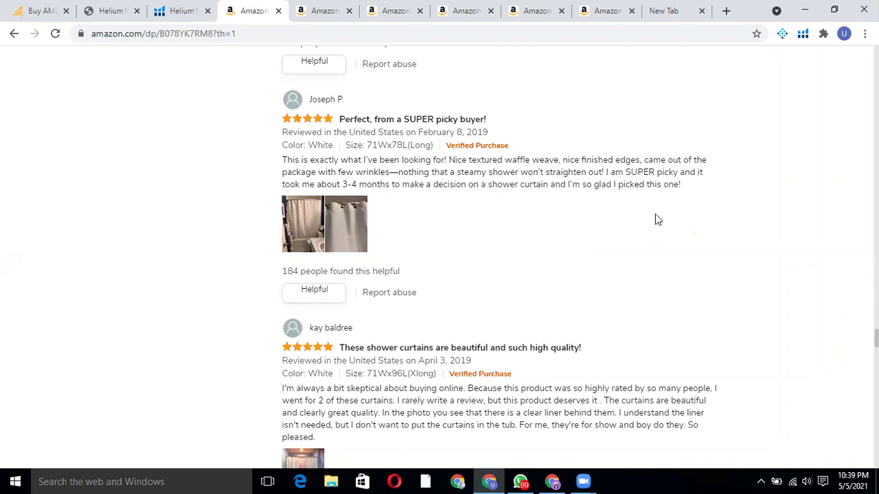
Examine the rest of the Waffle Weave listing: questions and answers, comparison table, product description, images, title, price and rating.
scroll(583, 220, "up", 15)
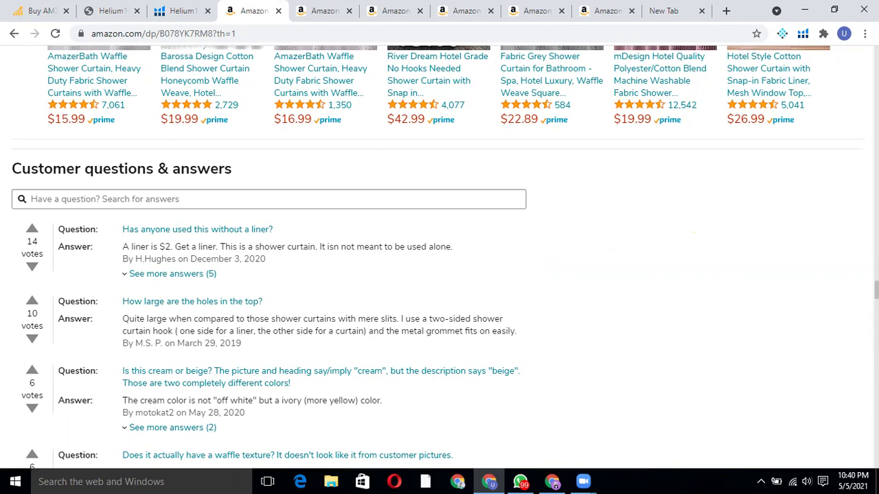
scroll(708, 268, "up", 4)
scroll(706, 262, "up", 10)
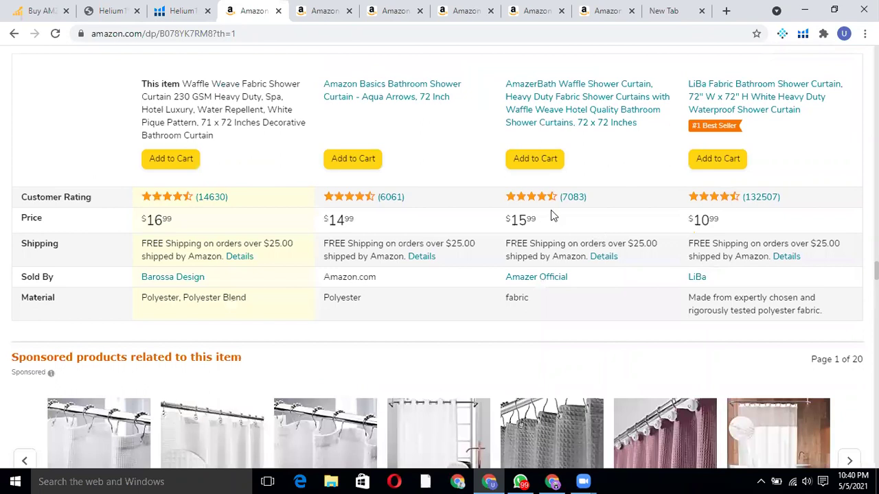
scroll(440, 233, "up", 20)
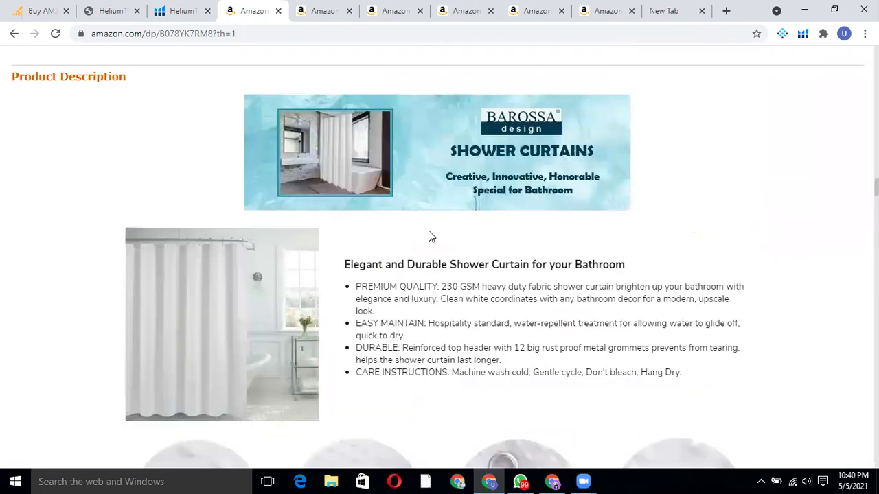
scroll(429, 236, "up", 20)
scroll(429, 237, "up", 8)
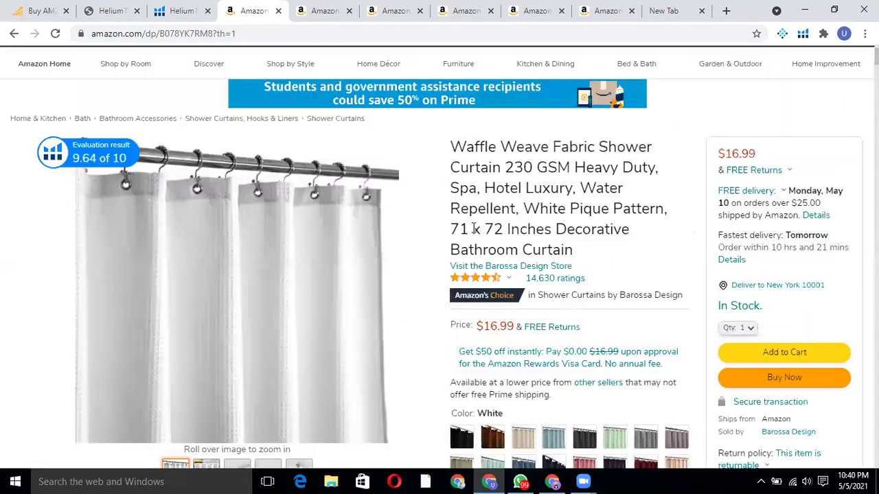
scroll(437, 337, "down", 1)
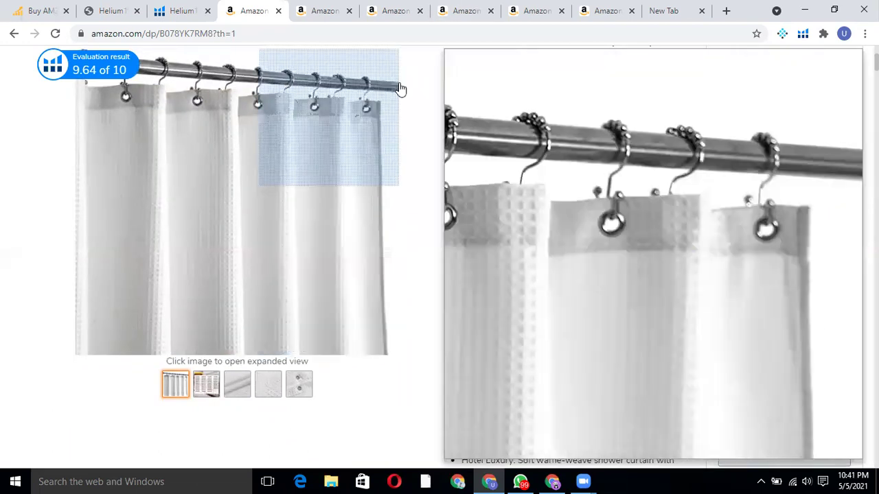
scroll(655, 281, "up", 3)
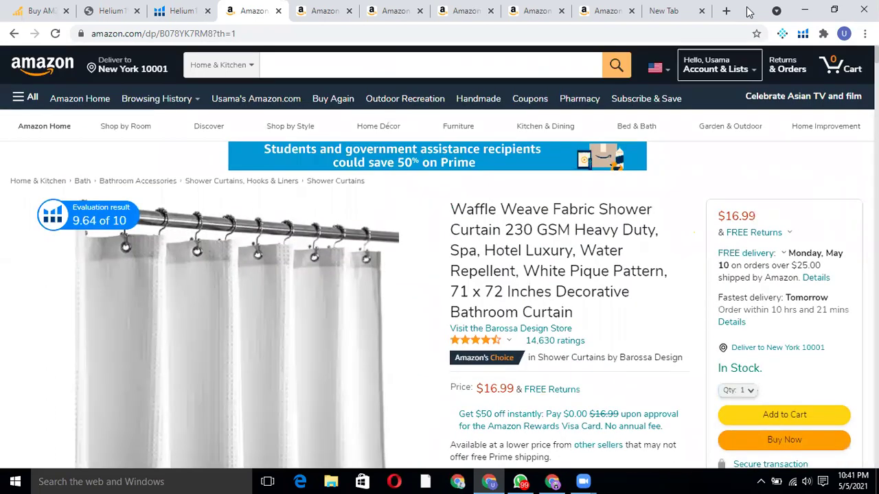
scroll(418, 385, "down", 2)
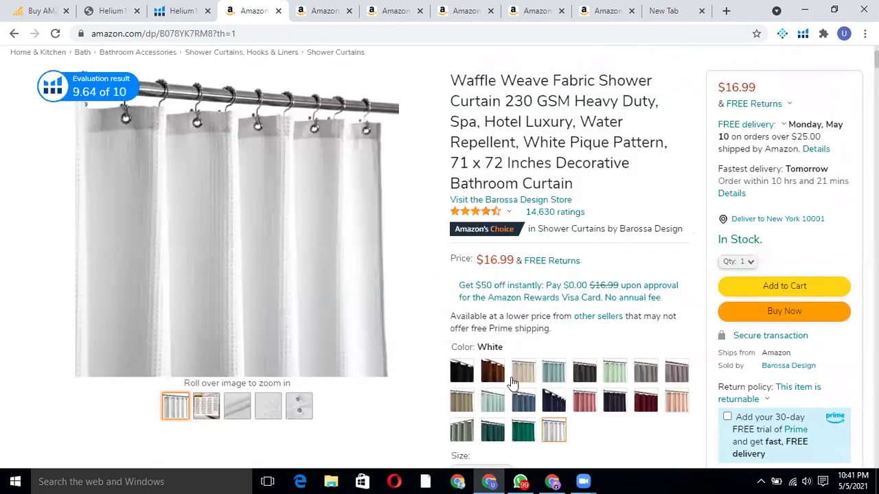
scroll(606, 224, "up", 1)
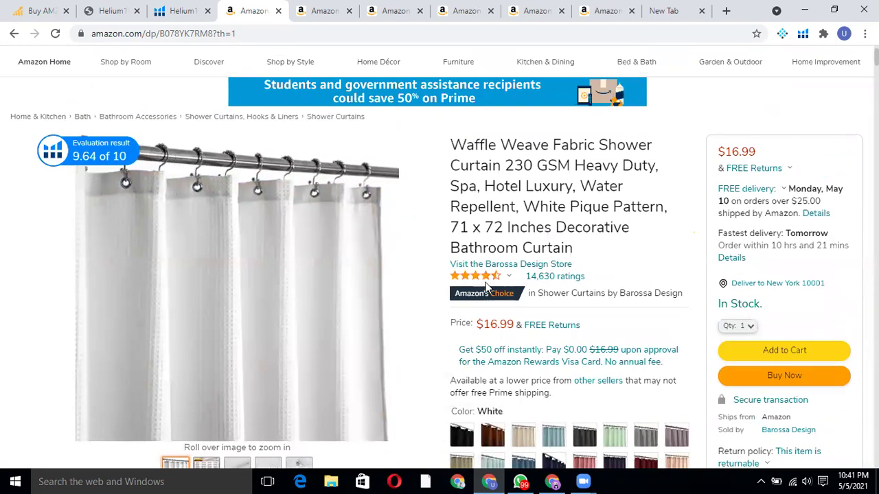
mouse_move(494, 283)
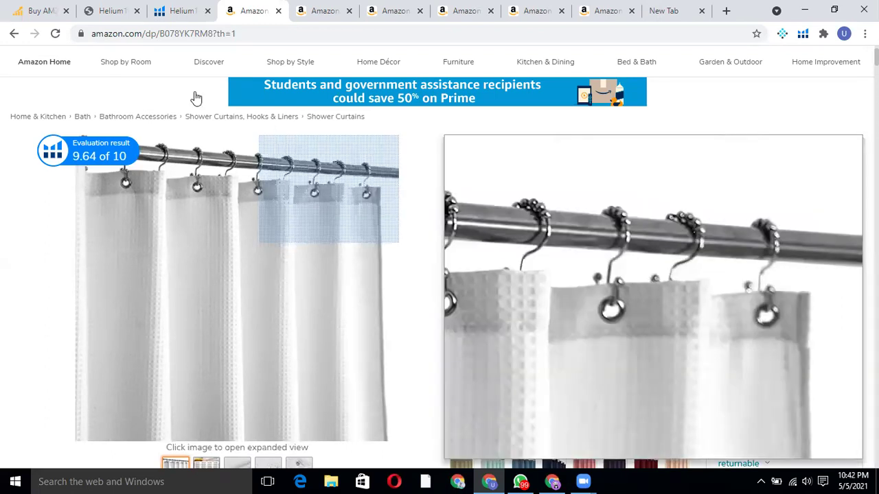
Copy the ASIN B078YK7RM8 from the Waffle Weave listing's web address.
left_click_drag(159, 33, 213, 38)
right_click(236, 36)
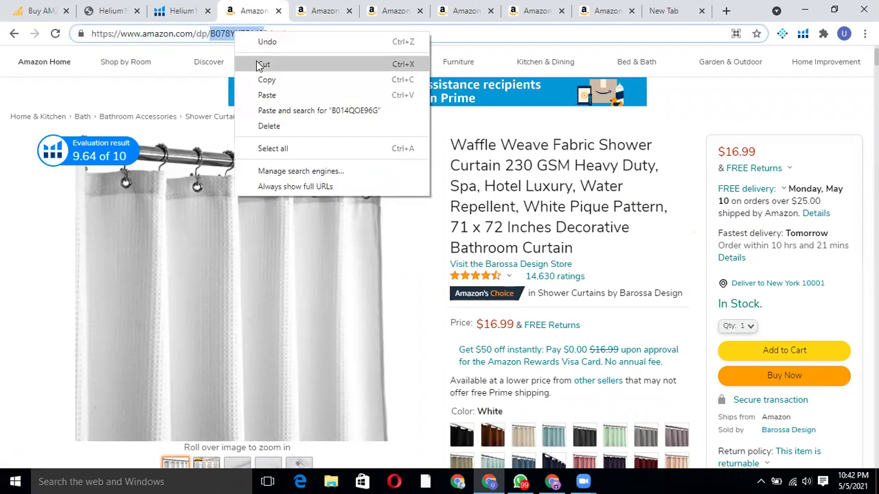
left_click(265, 81)
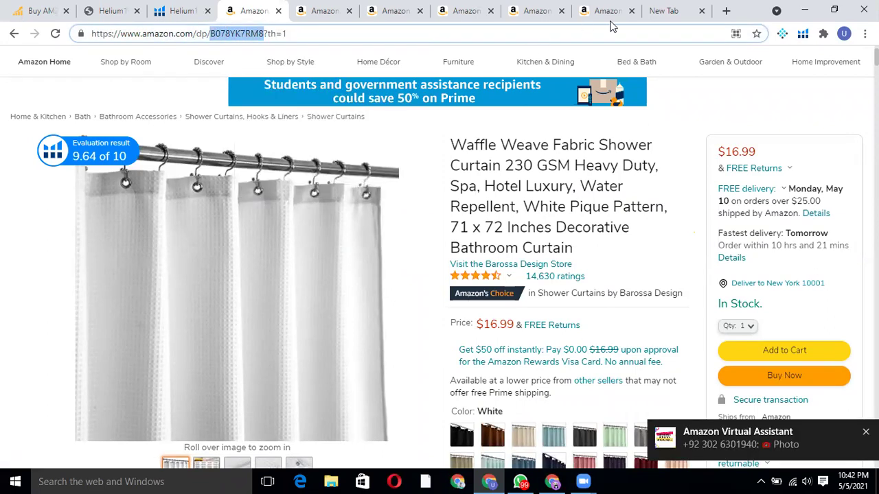
Search Google for the Amazon revenue calculator and open the FBA Revenue Calculator on Amazon Seller Central.
left_click(678, 11)
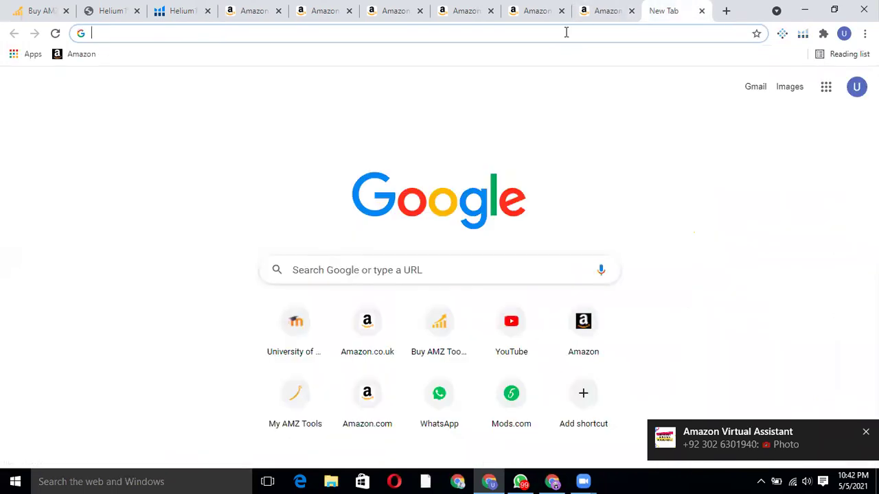
left_click(565, 32)
type("am")
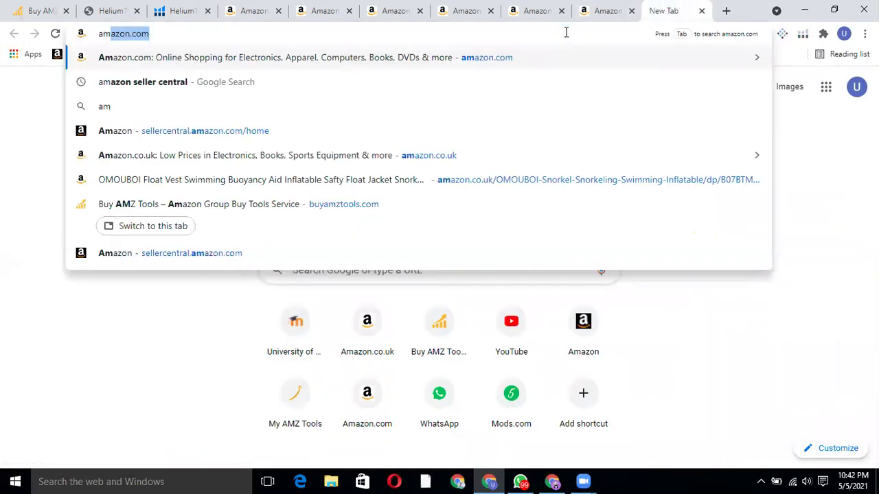
type("azon ")
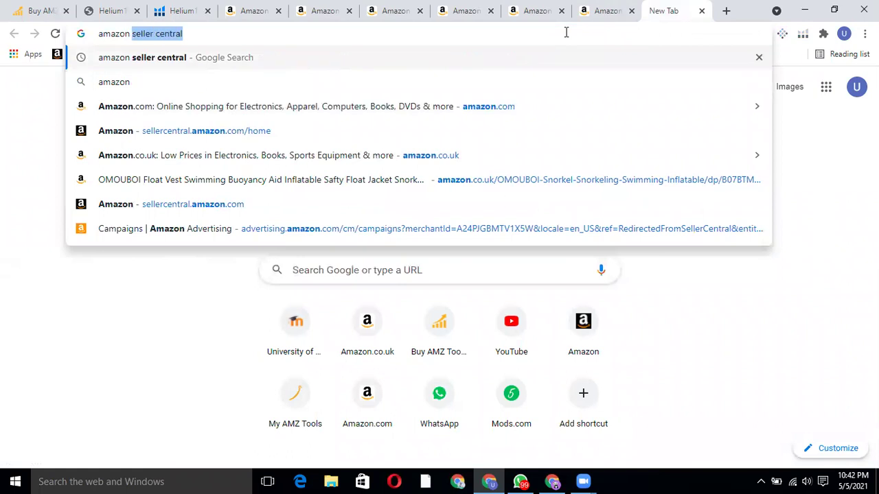
type("revenu")
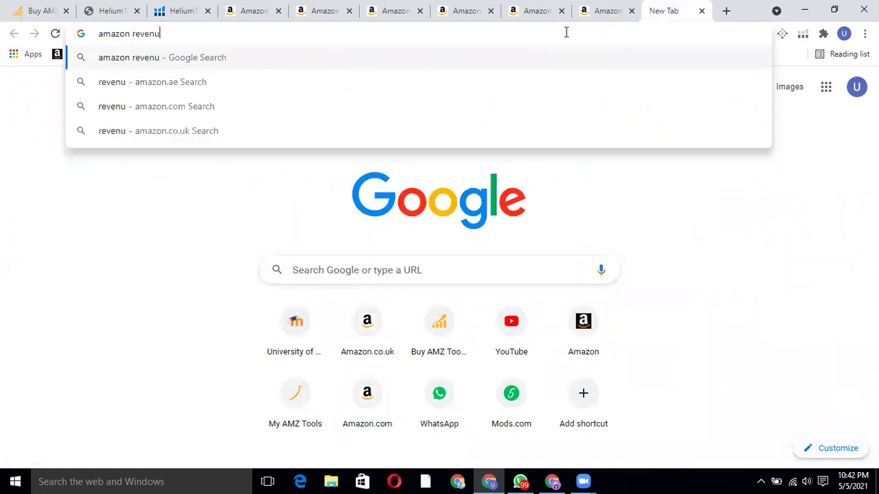
type("e calc")
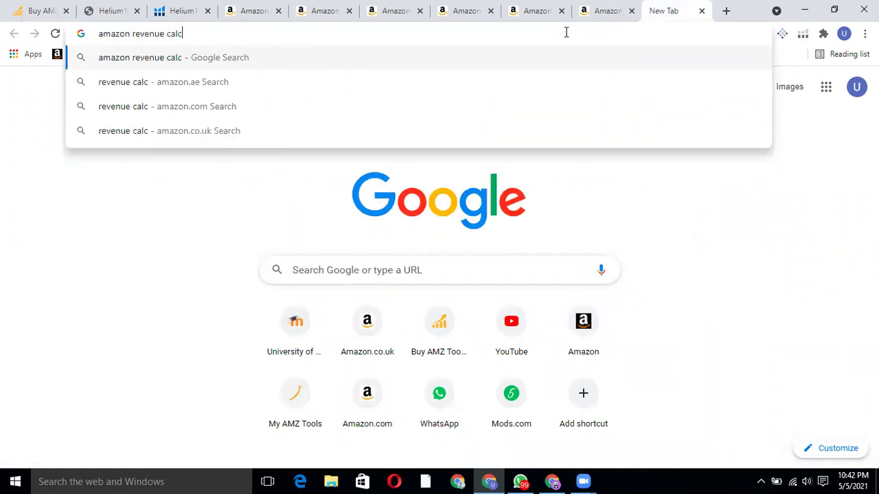
type("ulator")
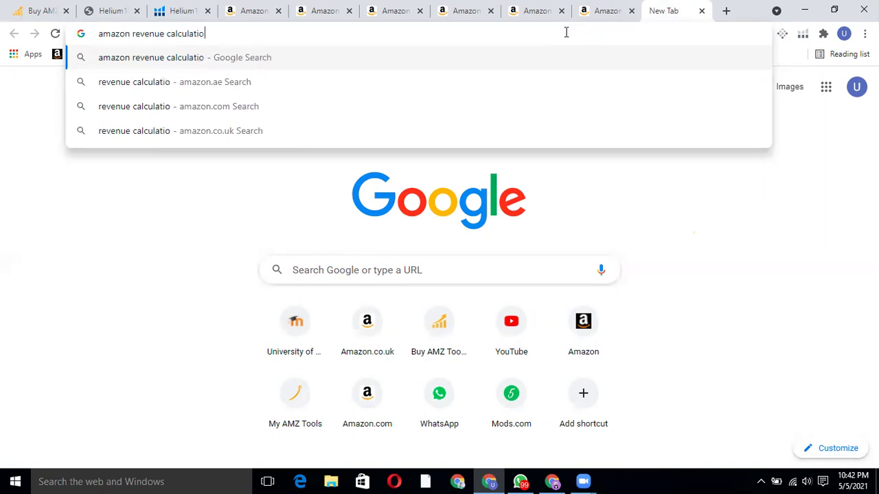
key("Return")
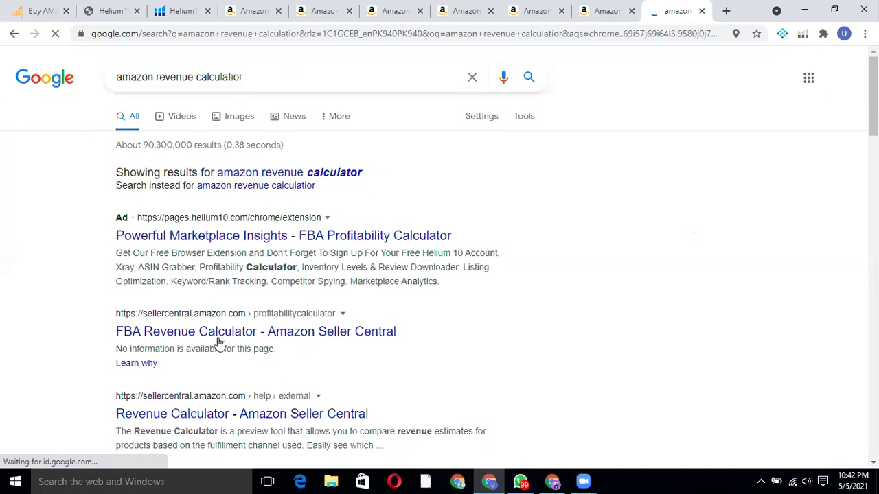
left_click(287, 336)
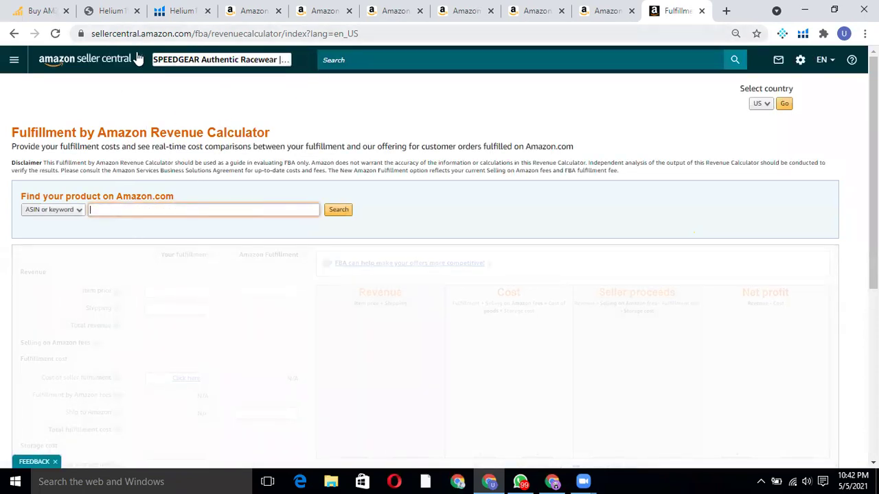
Look up the Waffle Weave shower curtain by ASIN B078YK7RM8 in the revenue calculator and go over its price and cost fields.
right_click(152, 208)
left_click(203, 280)
left_click(347, 212)
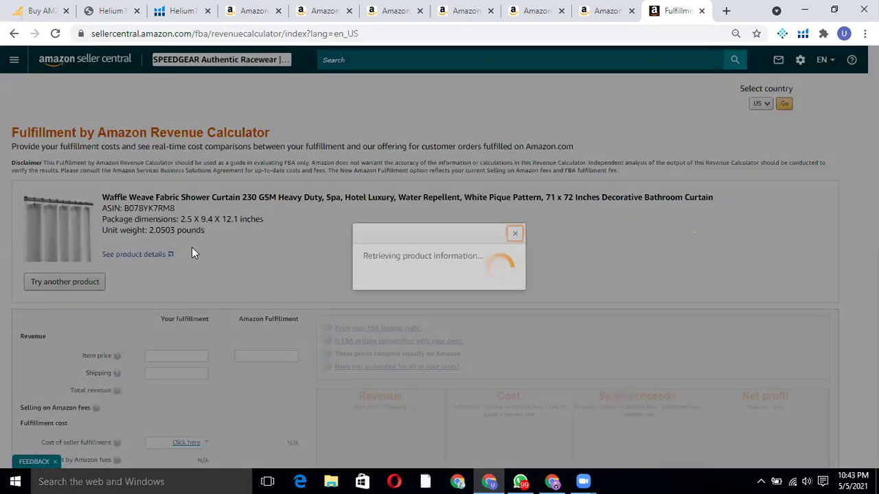
scroll(194, 253, "down", 3)
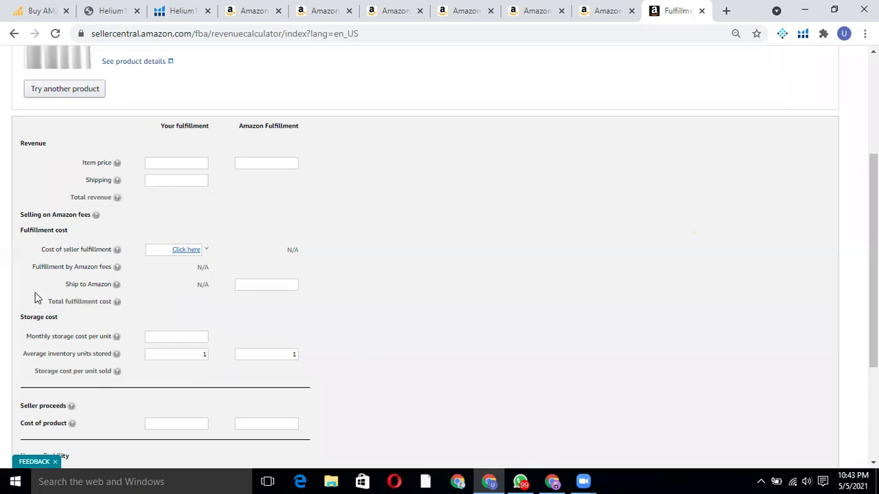
scroll(158, 322, "down", 1)
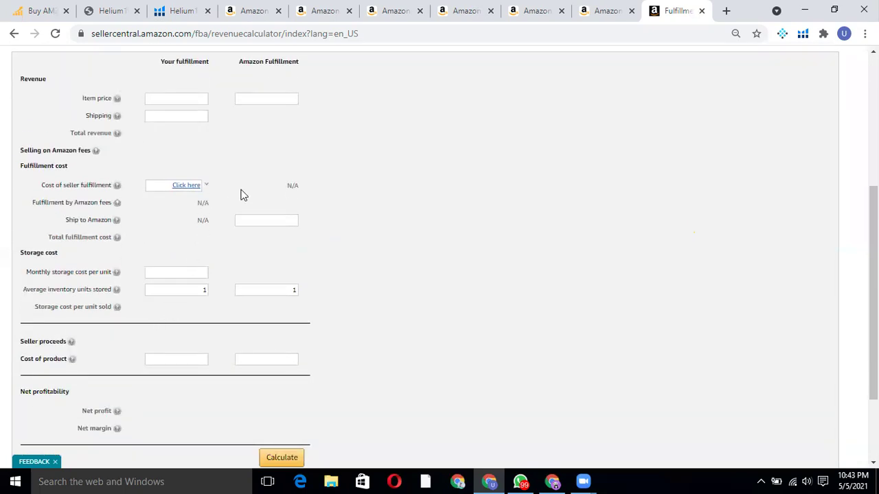
scroll(203, 176, "up", 1)
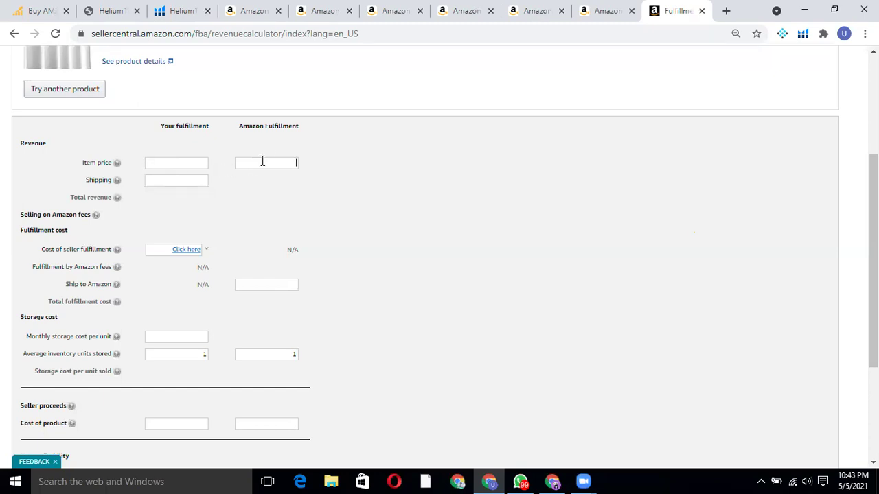
Check the price and options on the Amazon Basics Shower Curtain listing and return to the revenue calculator.
left_click(594, 10)
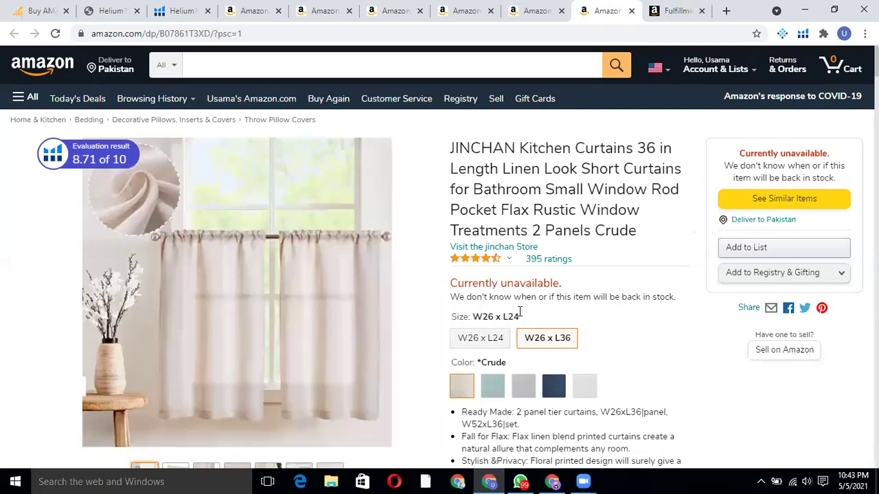
left_click(534, 10)
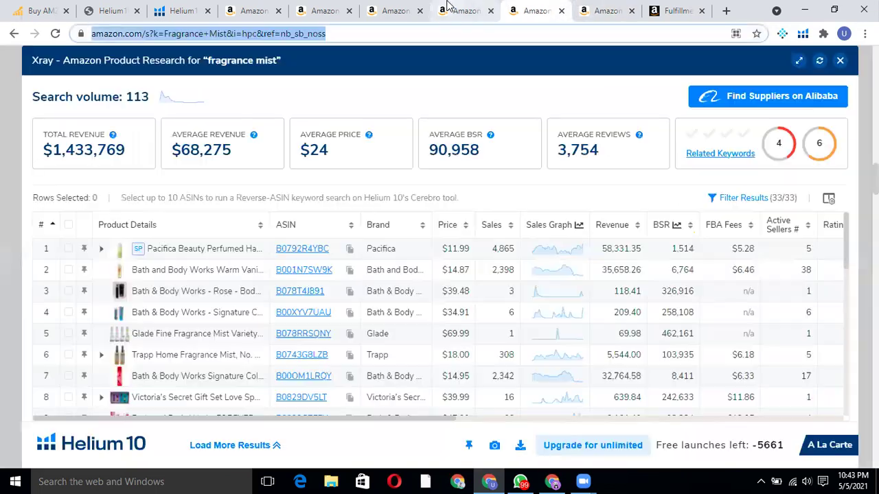
left_click(462, 10)
left_click(375, 10)
left_click(462, 10)
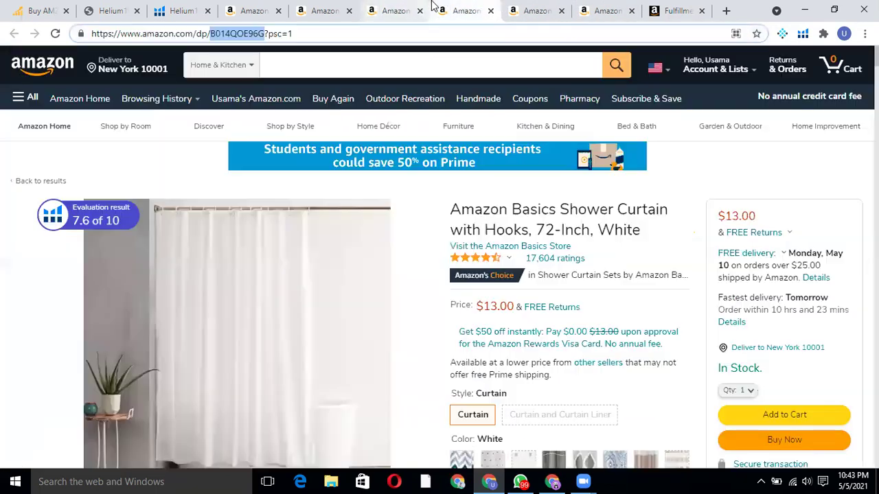
scroll(559, 344, "down", 5)
scroll(555, 196, "up", 2)
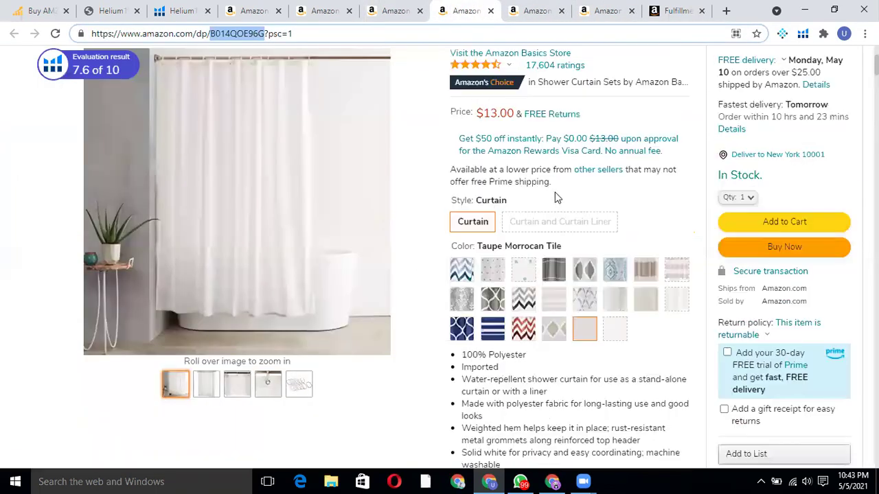
left_click(672, 6)
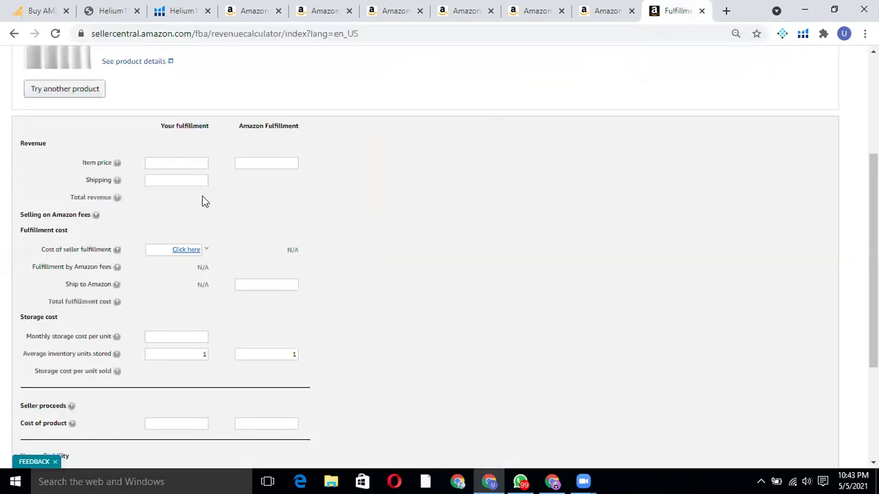
Enter an item price of $12 and a ship-to-Amazon cost of 0.90 for Amazon Fulfillment.
left_click(282, 163)
scroll(243, 240, "down", 1)
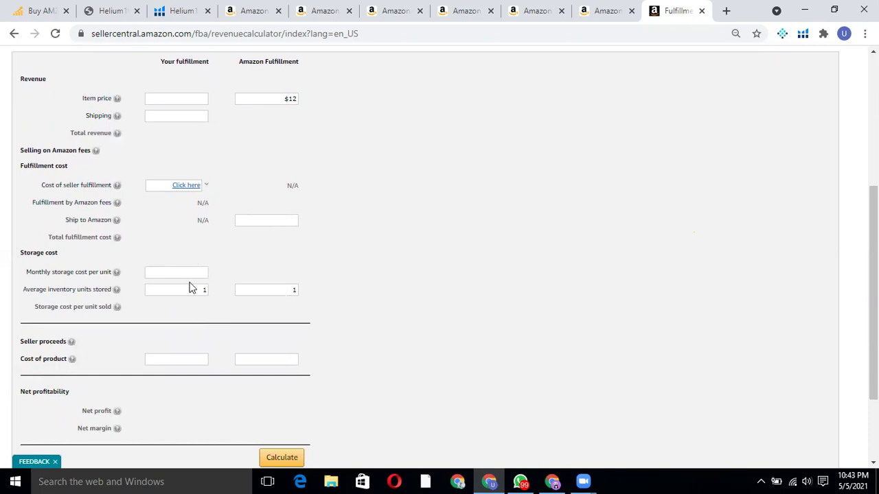
scroll(202, 274, "down", 1)
scroll(202, 268, "down", 1)
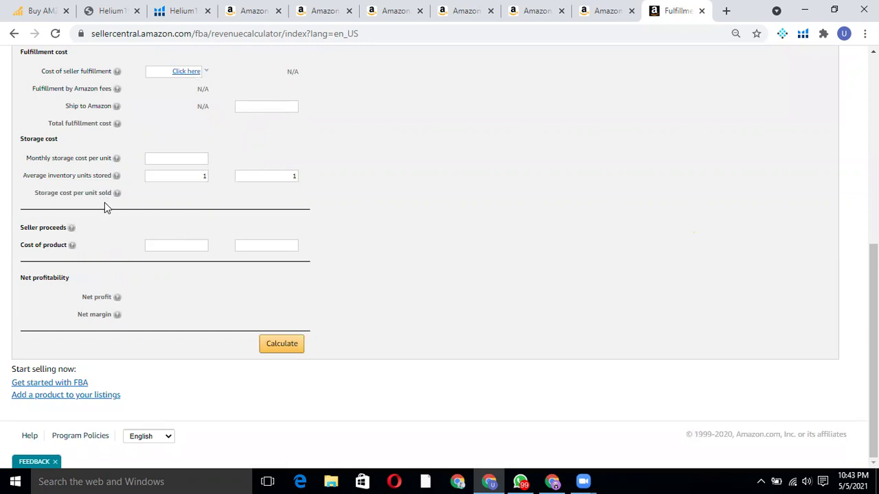
mouse_move(117, 193)
left_click(265, 106)
type(".90")
left_click(265, 106)
Review the Xray results for shower curtain and the Amazon Basics Shower Curtain listing before entering the product cost.
left_click(275, 245)
left_click(177, 10)
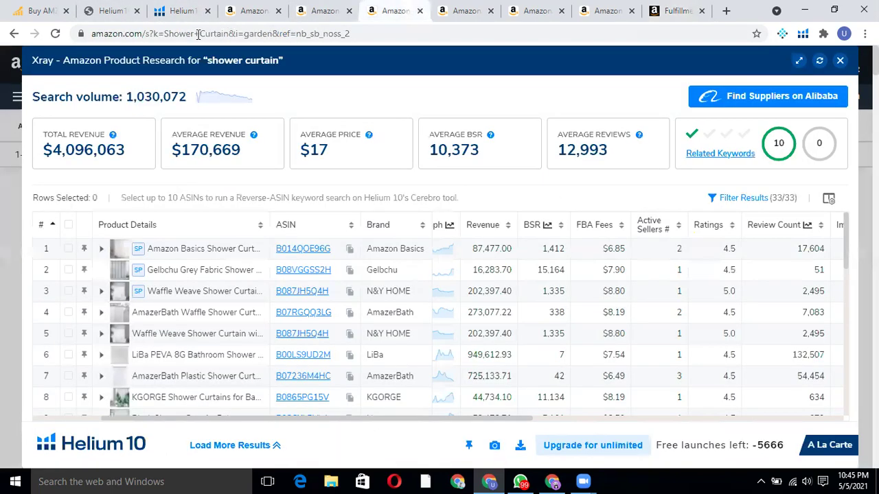
left_click(392, 10)
left_click(467, 11)
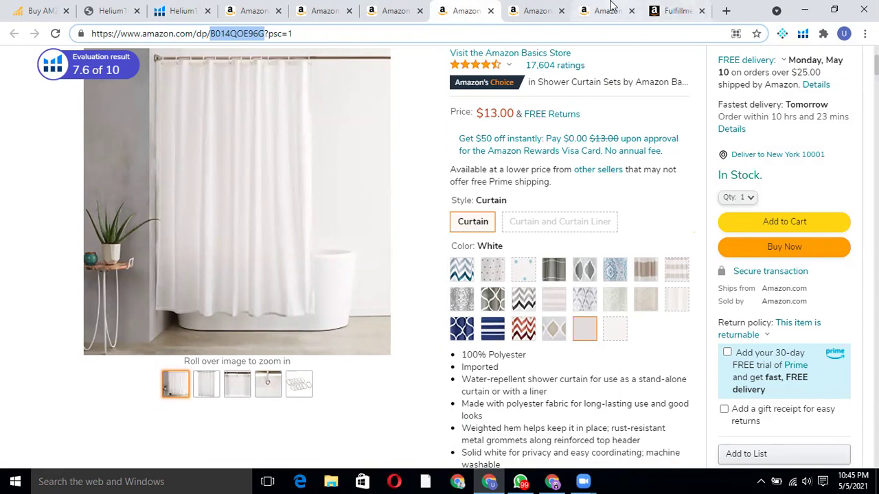
Set the Amazon Fulfillment cost of product to 4.70 in the revenue calculator and calculate the profitability.
left_click(673, 9)
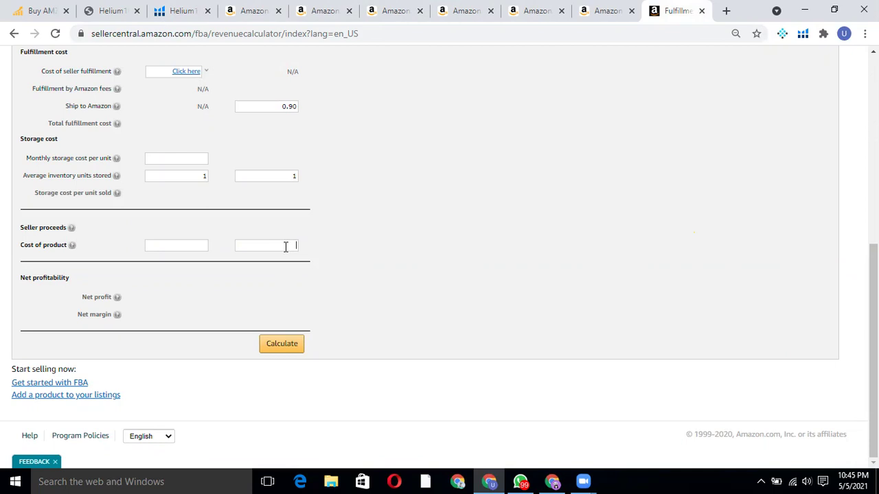
type("4.7")
left_click(283, 347)
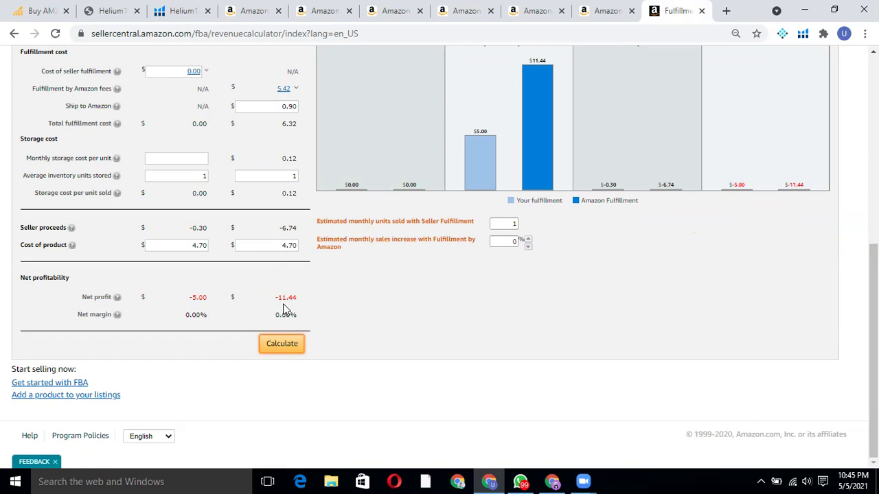
Set the Amazon Fulfillment item price to 12 and recalculate the profitability.
scroll(258, 230, "up", 4)
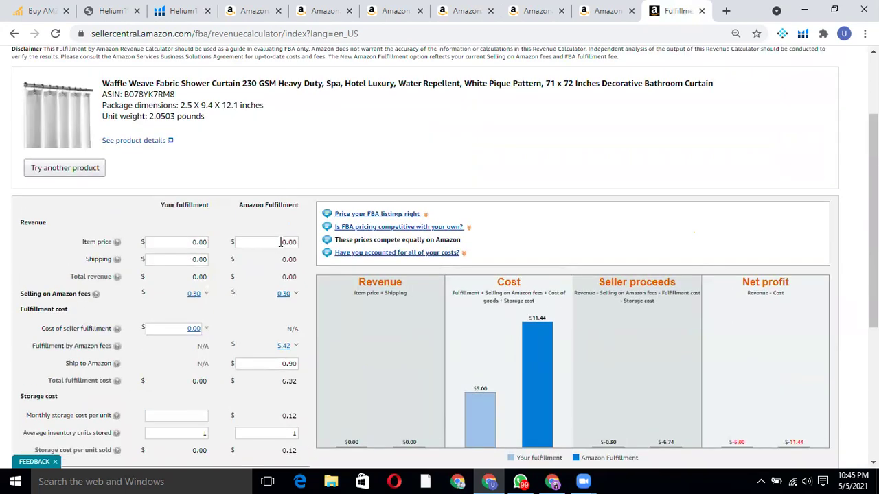
left_click_drag(280, 242, 298, 243)
type("12")
scroll(302, 261, "down", 4)
left_click(293, 348)
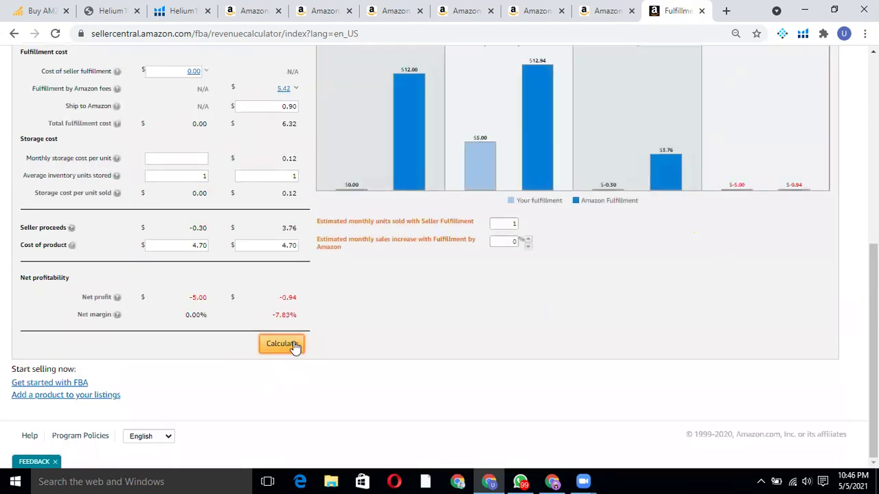
Lower the Amazon Fulfillment cost of product to 3, recalculate, and review the fees, net profit and margin.
scroll(285, 329, "up", 3)
scroll(274, 295, "down", 1)
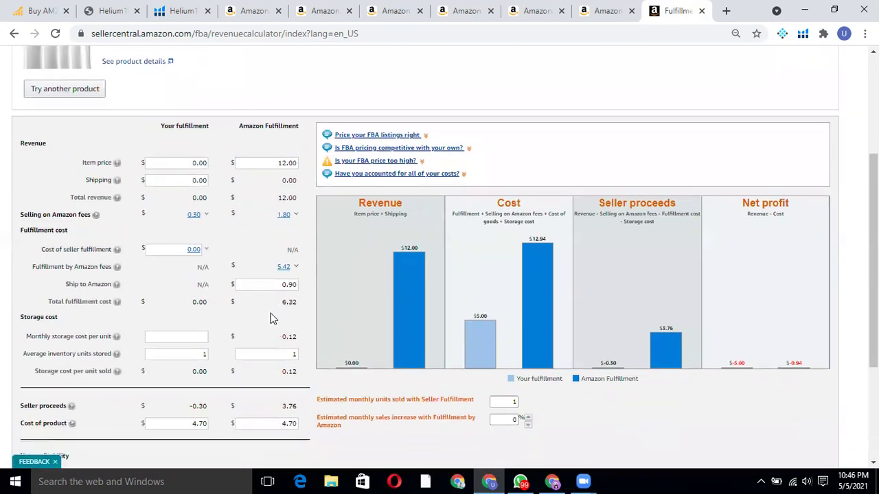
scroll(270, 318, "down", 1)
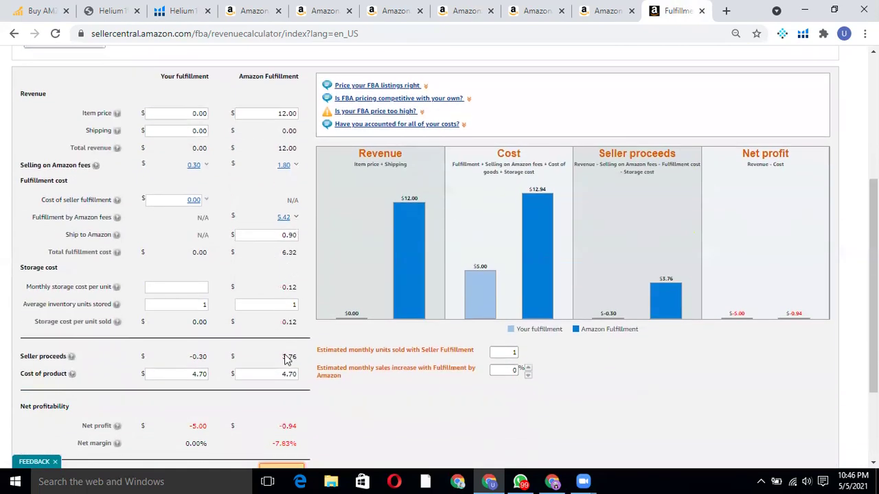
left_click_drag(273, 376, 306, 389)
key("BackSpace")
type("3")
scroll(298, 390, "down", 3)
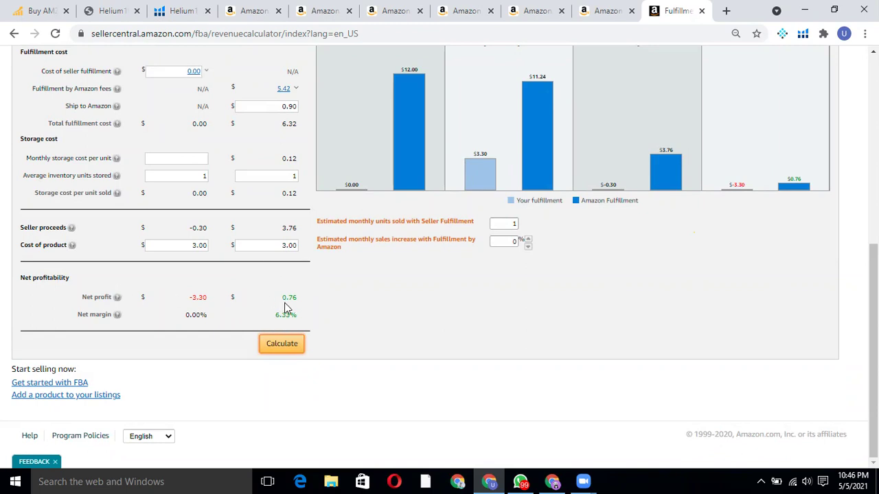
scroll(288, 304, "up", 3)
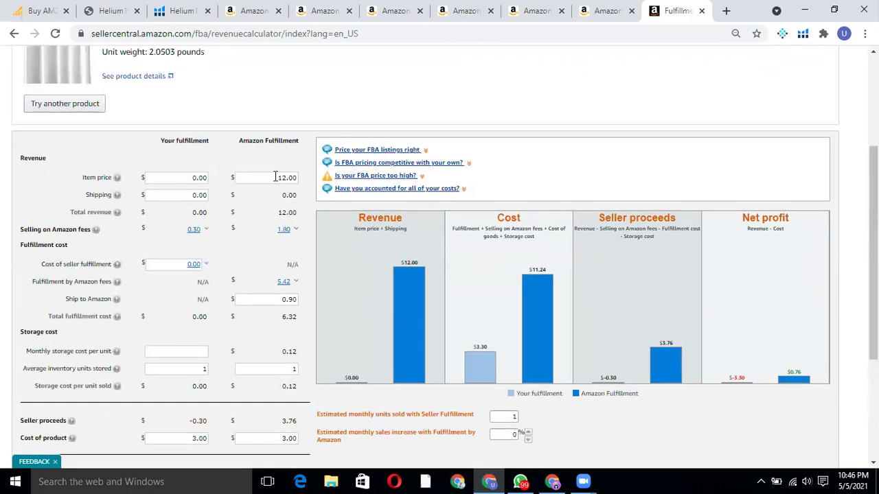
scroll(246, 263, "down", 2)
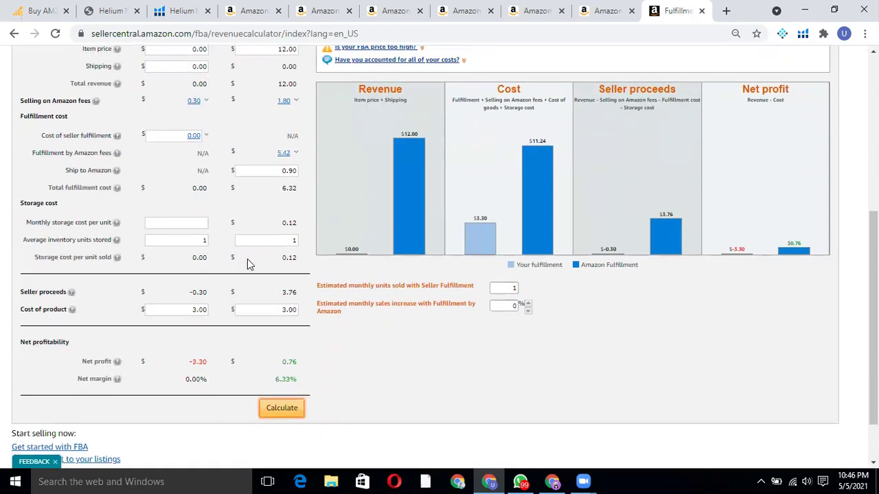